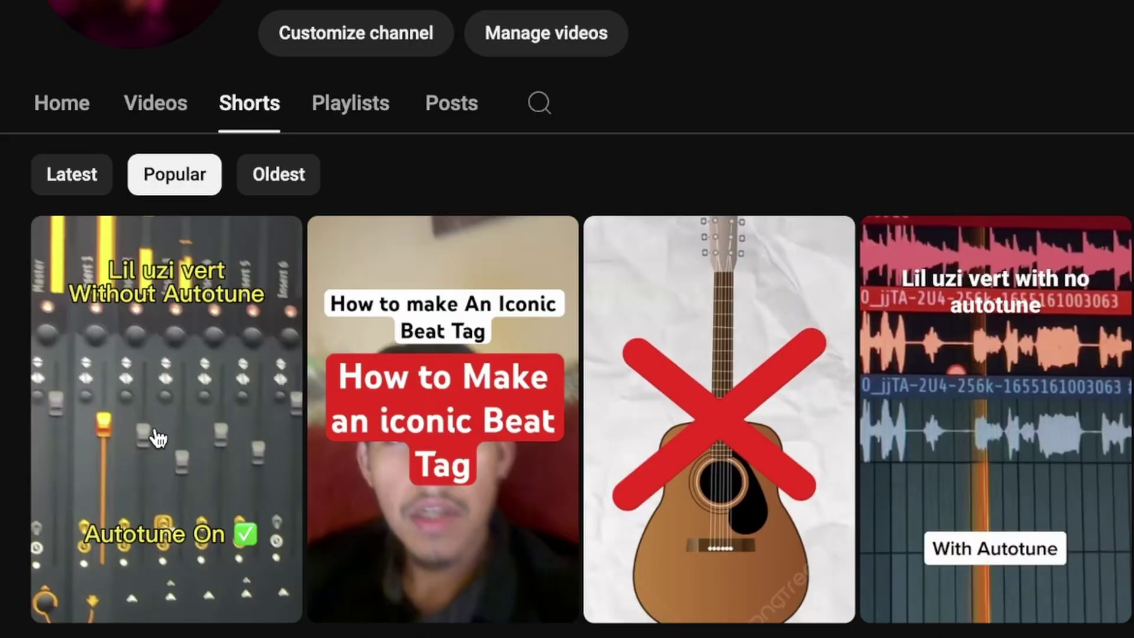
# Open the channel's most popular Short, "Lil uzi vert Without Autotune", and play it.
pyautogui.click(159, 438)
pyautogui.click(359, 360)
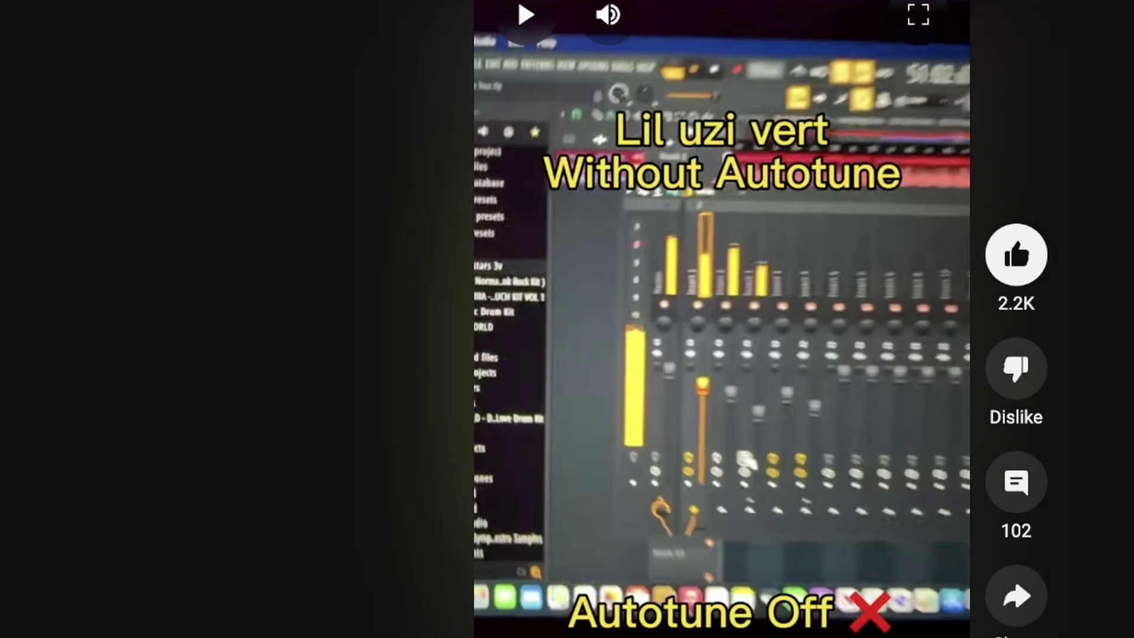
pyautogui.press('space')
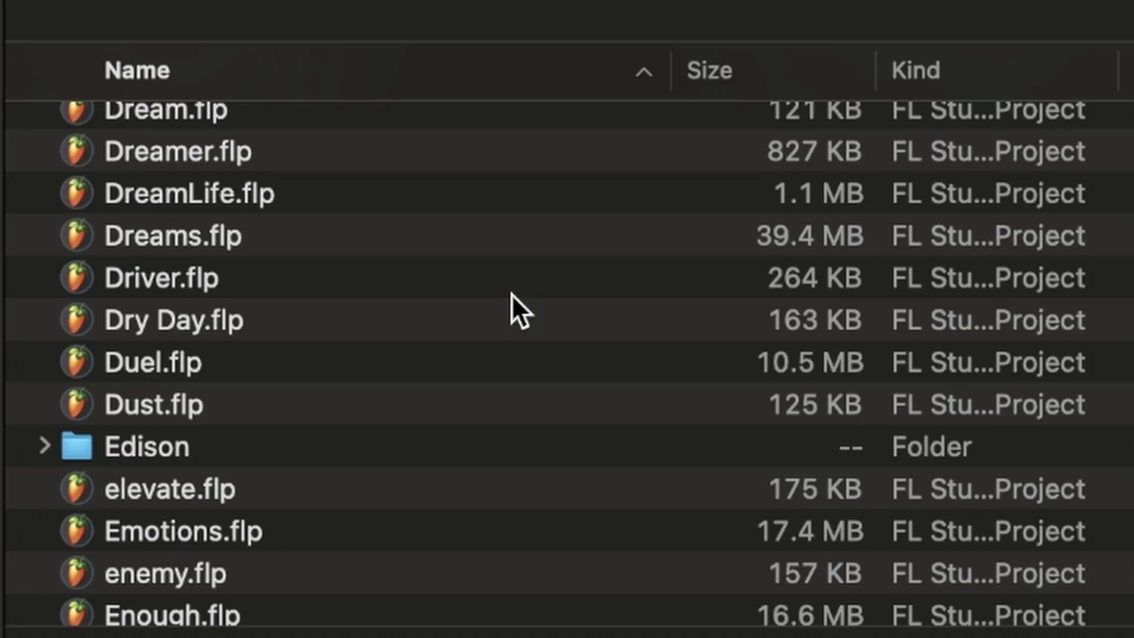
# Look through the alphabetical list of saved FL Studio project files, from the D names past the G names.
pyautogui.scroll(-15, 512, 294)
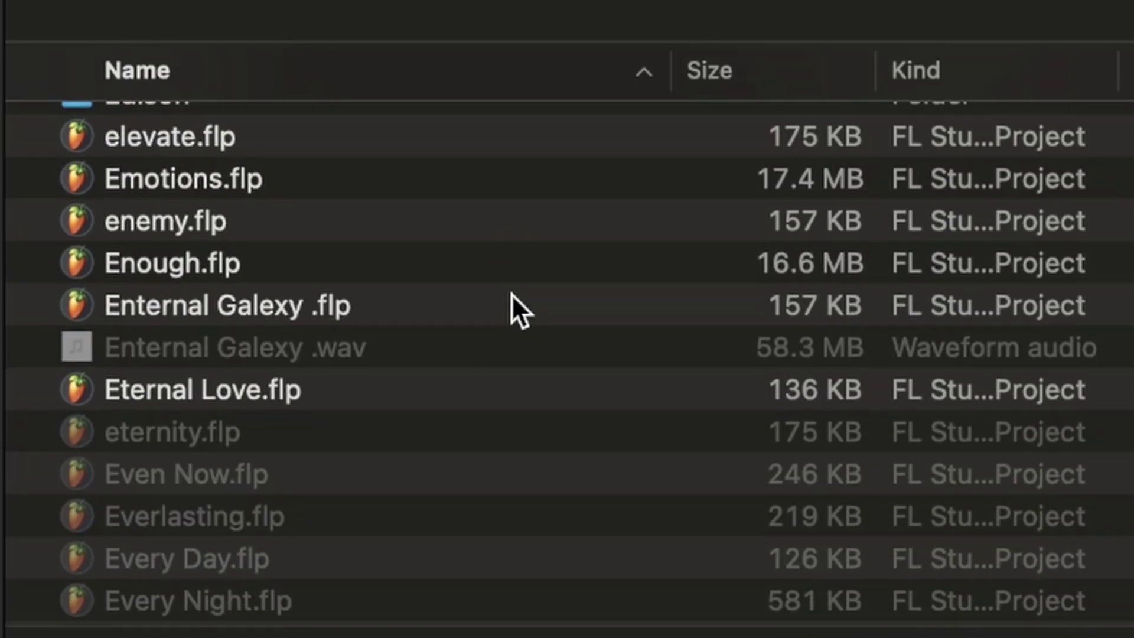
pyautogui.scroll(-20, 512, 294)
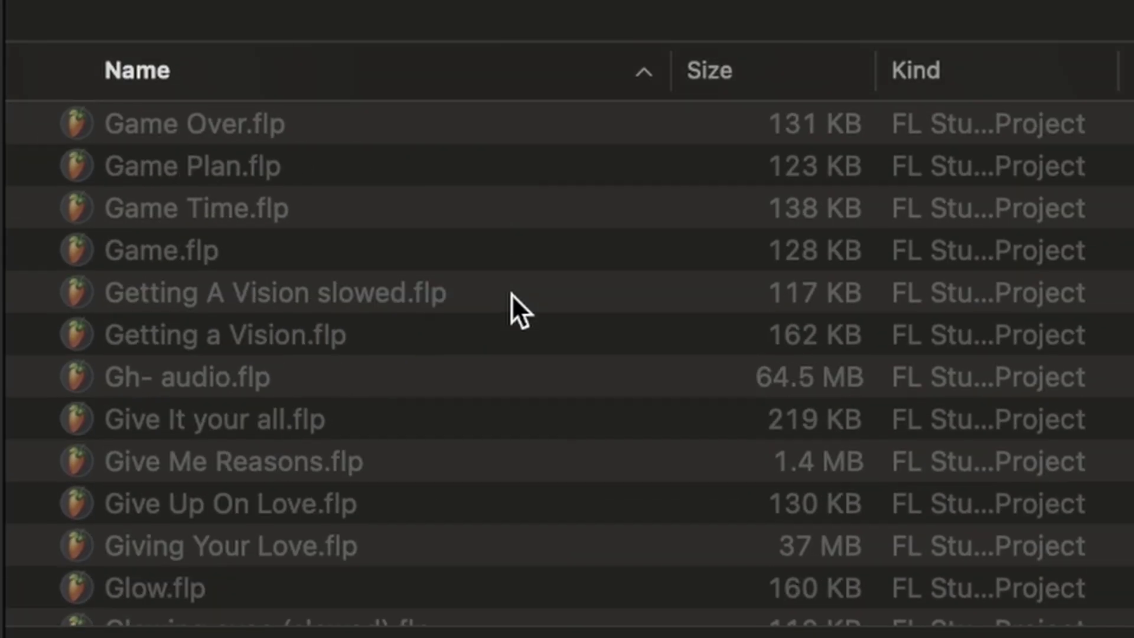
pyautogui.scroll(-3, 512, 294)
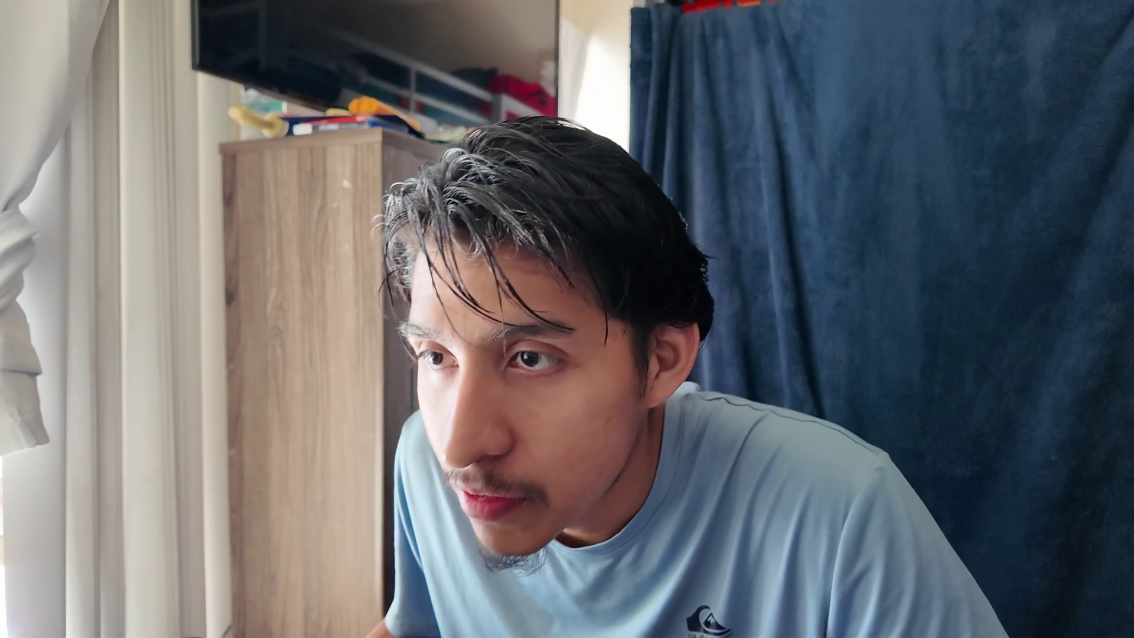
pyautogui.scroll(-3, 373, 412)
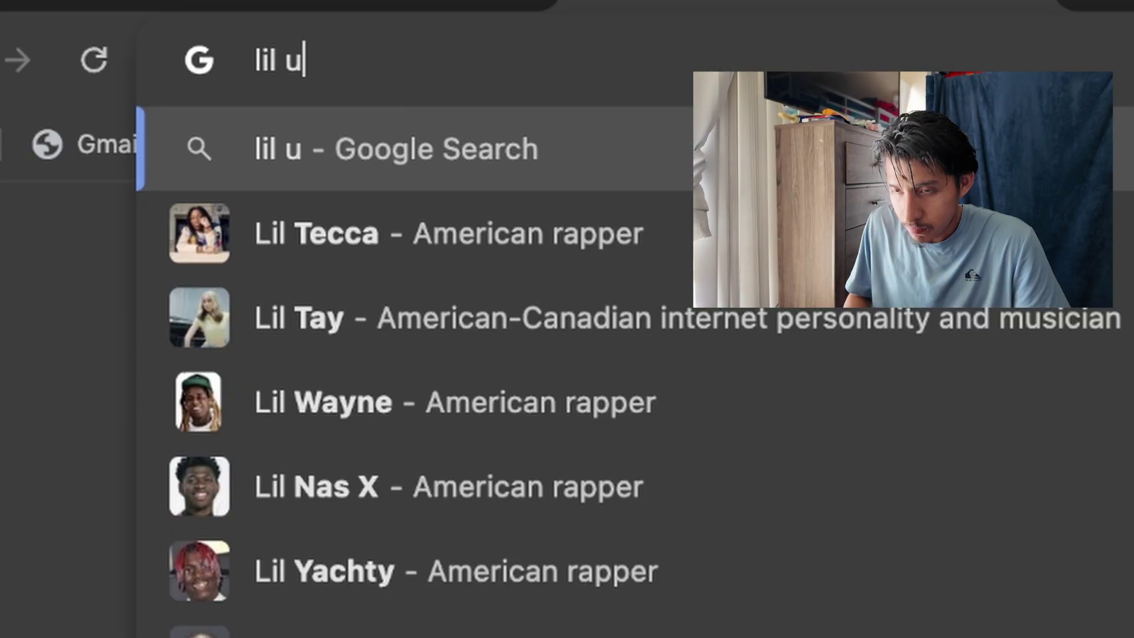
# Enter "lil uzi" as a web search in the browser.
pyautogui.write('zi')
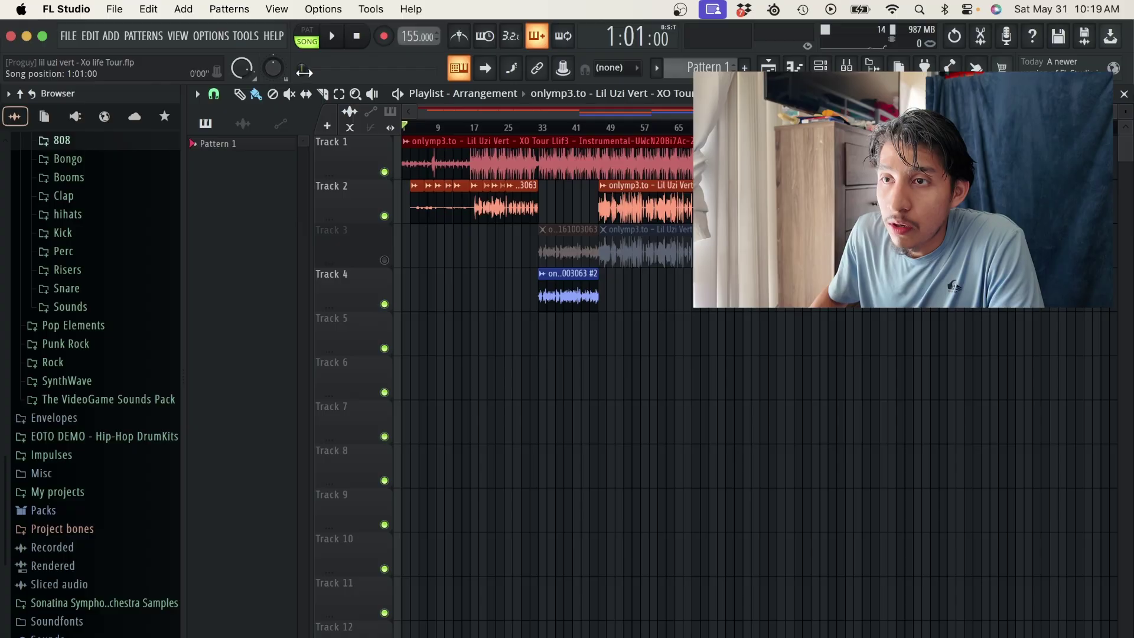
# In FL Studio, play the song briefly and give mixer tracks Insert 1, Insert 2 and Insert 3 random colors.
pyautogui.press('space')
pyautogui.click(341, 45)
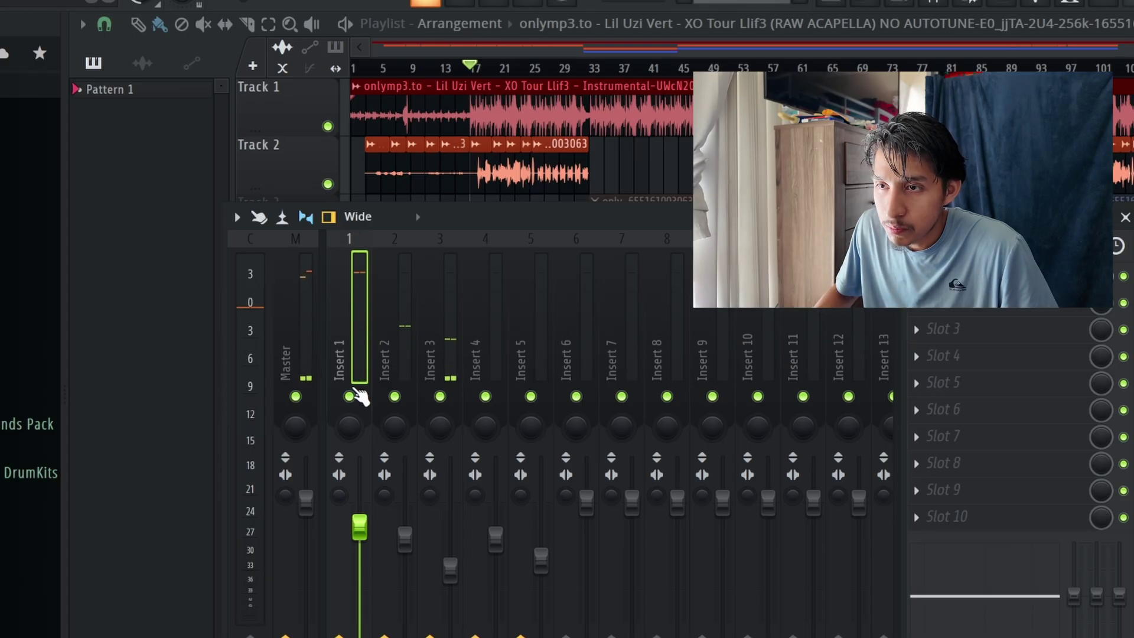
pyautogui.rightClick(367, 349)
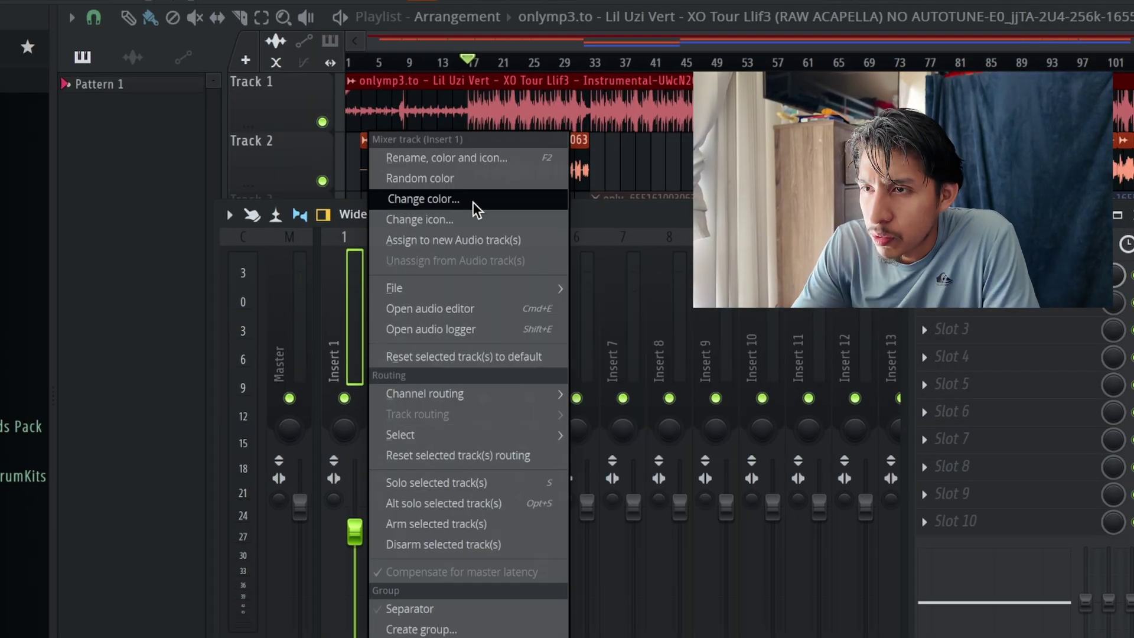
pyautogui.click(344, 283)
pyautogui.rightClick(379, 335)
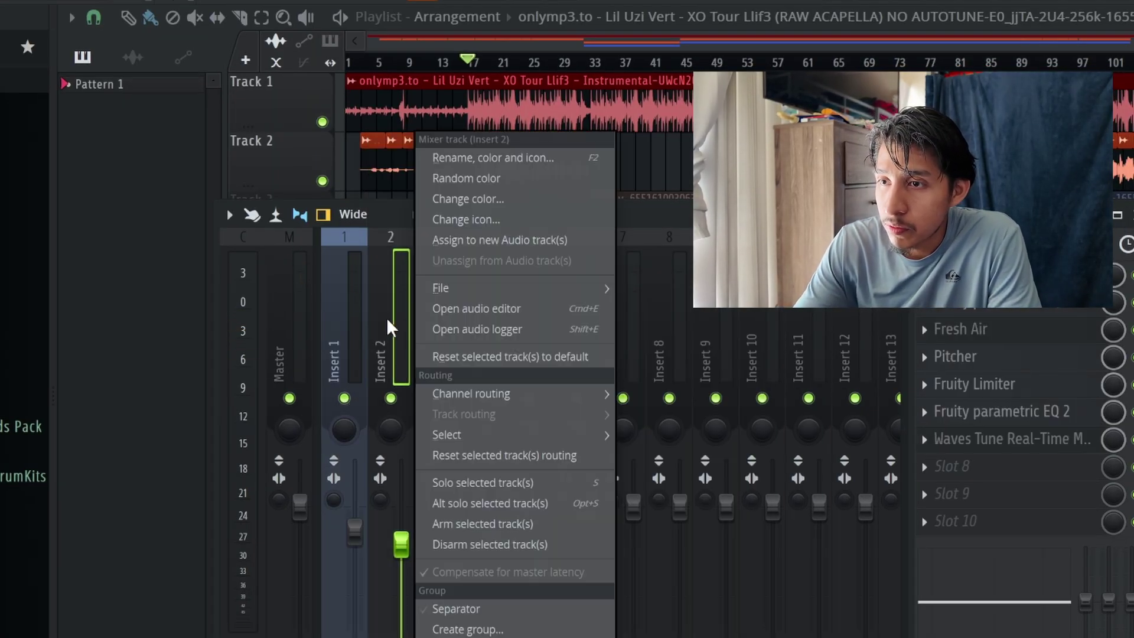
pyautogui.click(519, 185)
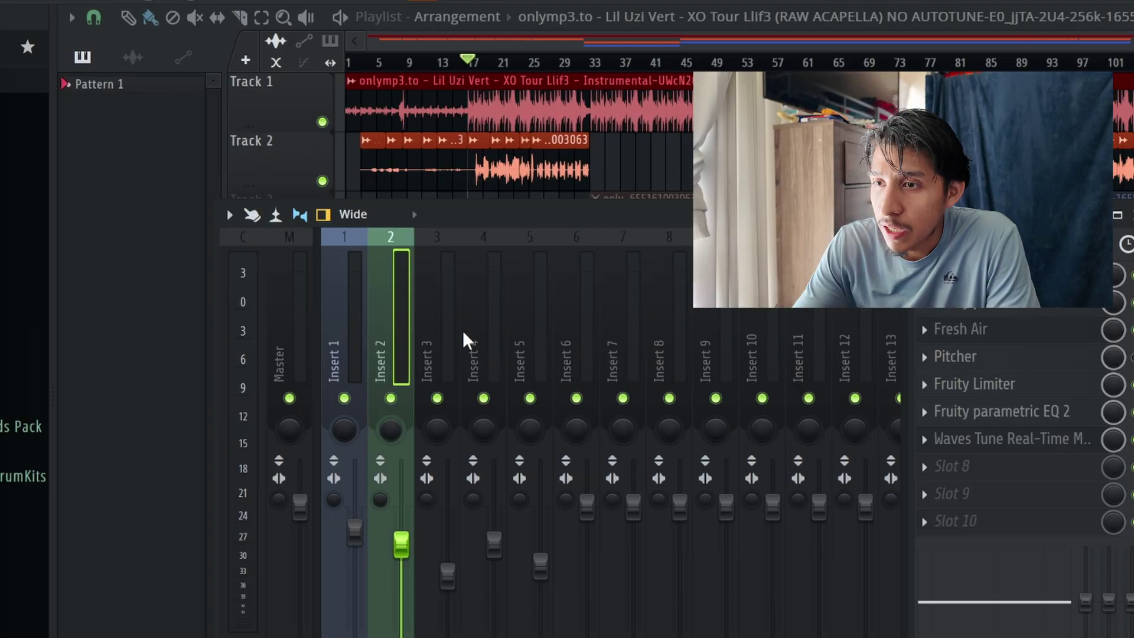
pyautogui.rightClick(446, 308)
pyautogui.click(520, 177)
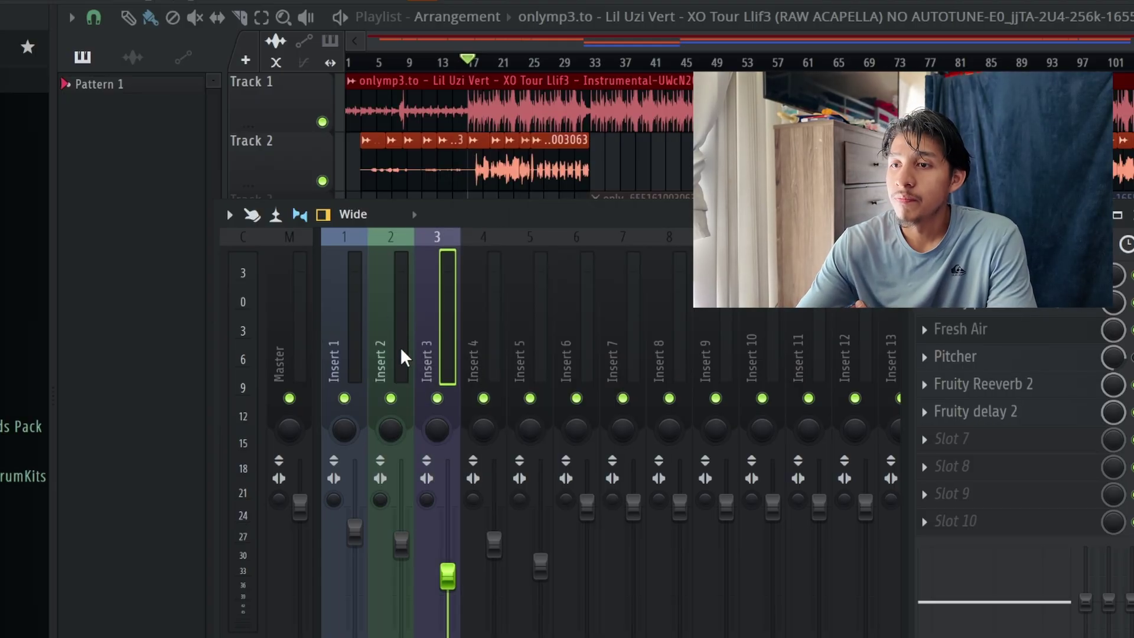
# Review the effect chains of Insert 1, Insert 2 and Insert 3 in the mixer, finishing on Insert 1.
pyautogui.click(346, 307)
pyautogui.click(393, 304)
pyautogui.click(417, 313)
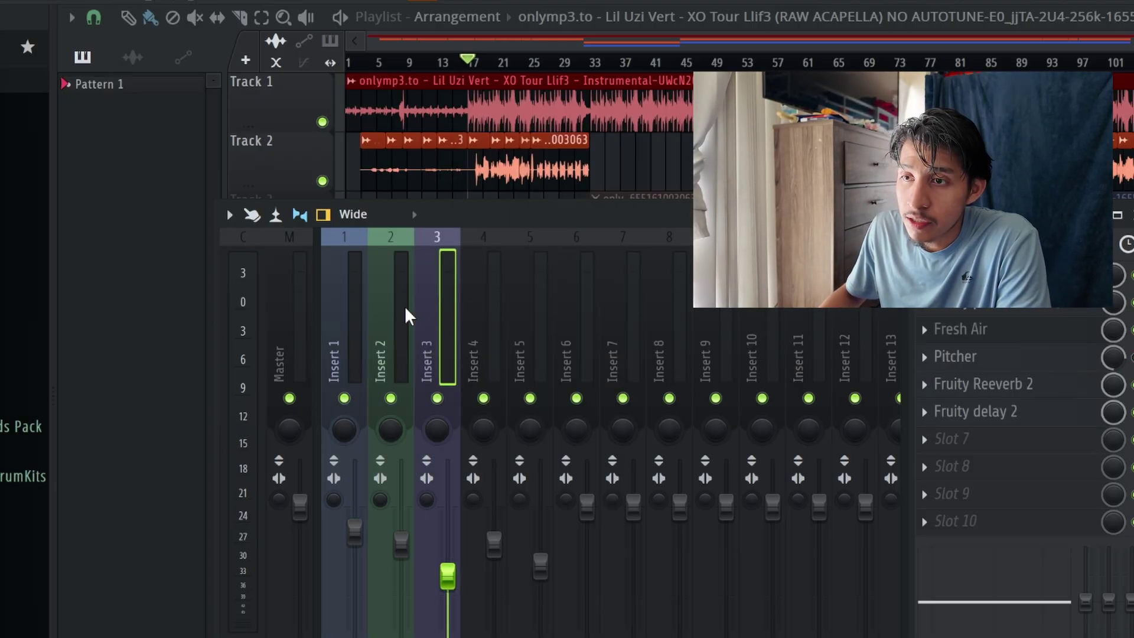
pyautogui.click(404, 300)
pyautogui.click(348, 310)
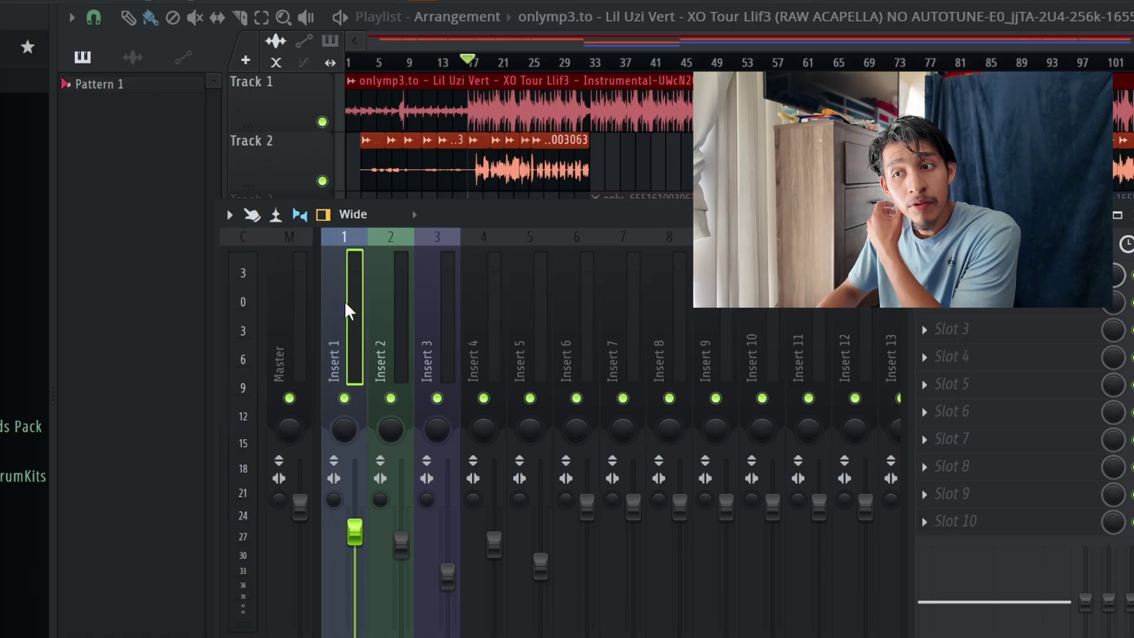
# Examine Insert 1's Fruity parametric EQ 2 curve while the song plays, then close the plugin and stop playback.
pyautogui.press('space')
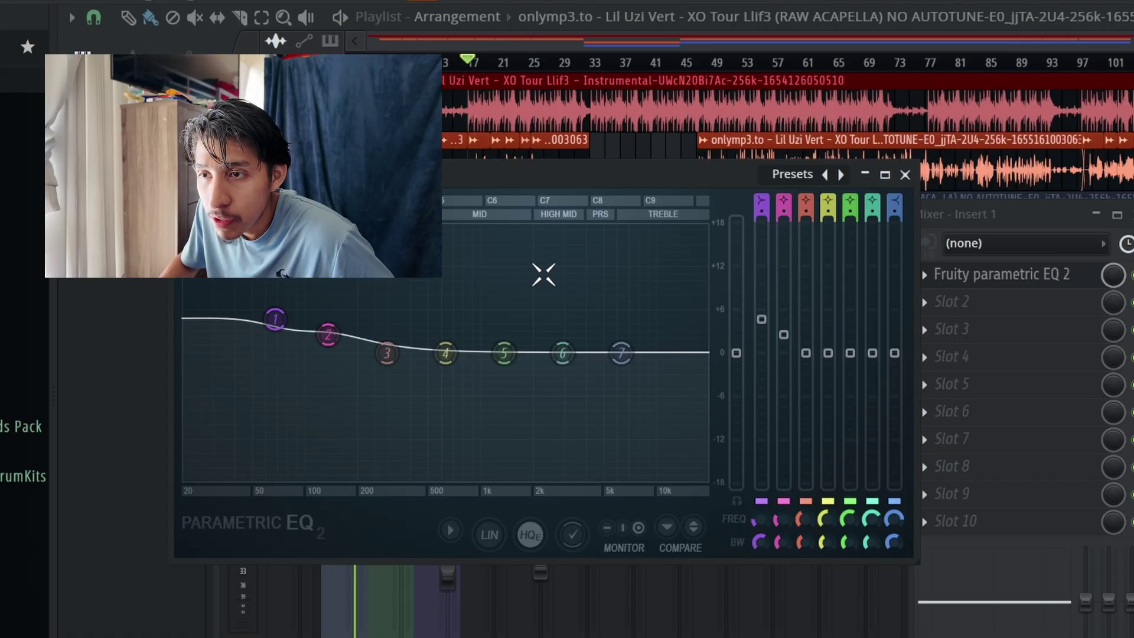
pyautogui.moveTo(329, 324); pyautogui.dragTo(329, 335)
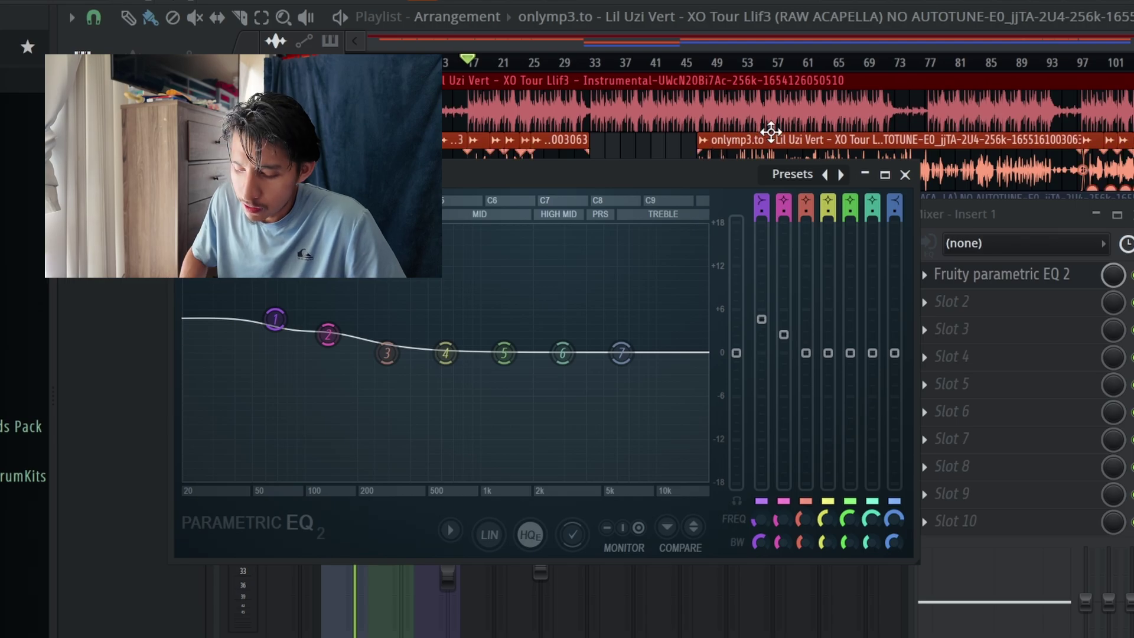
pyautogui.press('space')
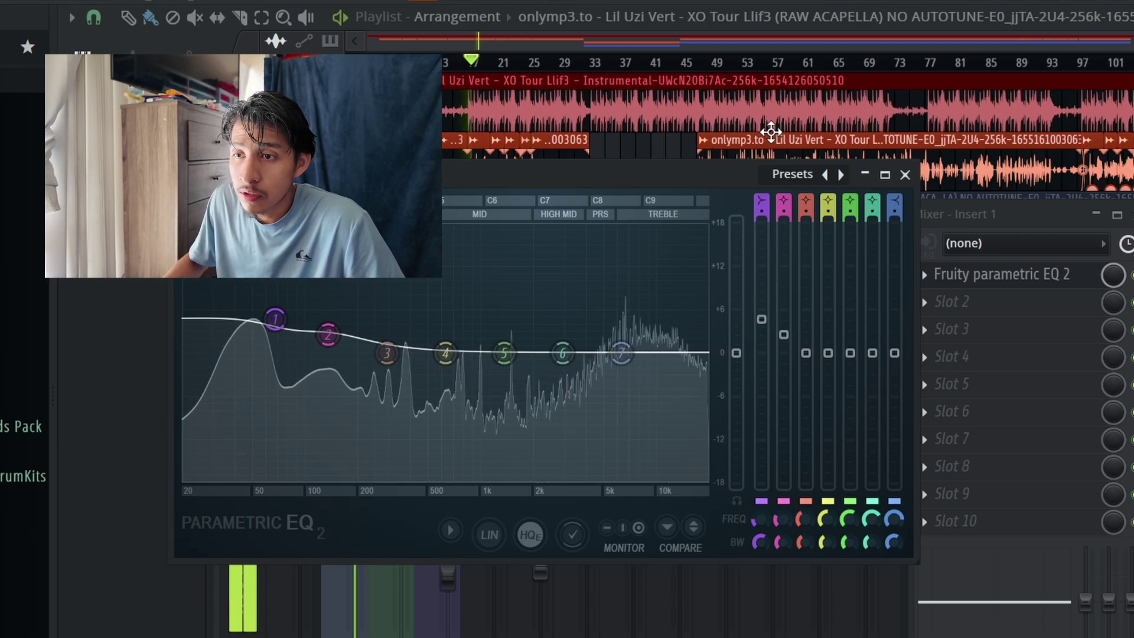
pyautogui.click(905, 174)
pyautogui.press('space')
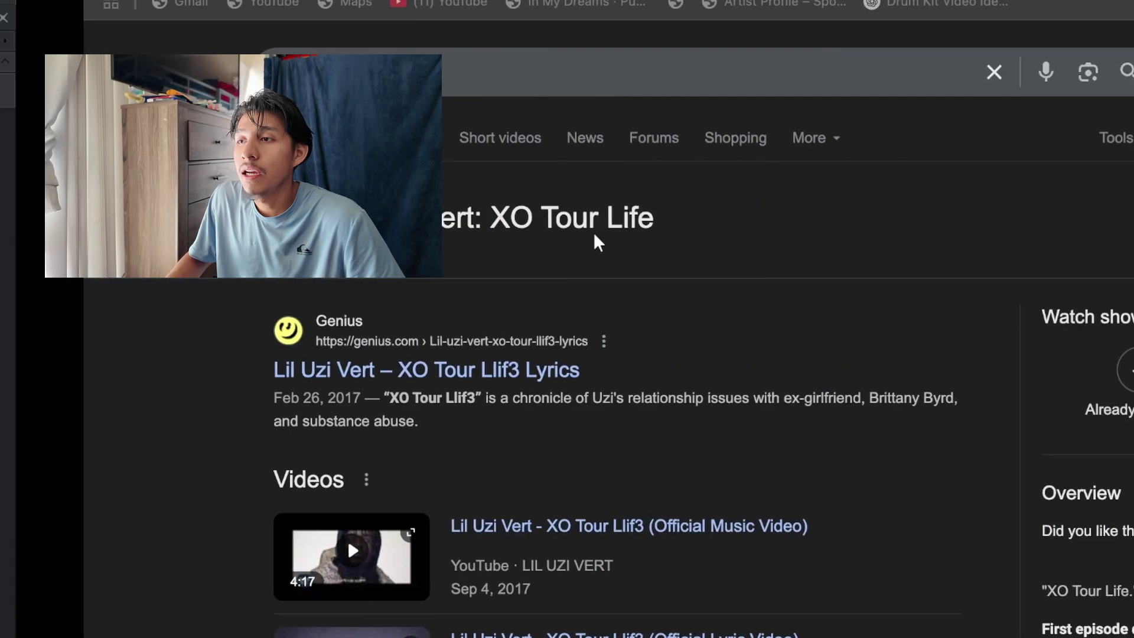
# In the browser, search YouTube for "lil uzi vert xo tour life instrumental" and open the "Official XO Tour Life Instrumental" result.
pyautogui.hotkey('ctrl', 't')
pyautogui.click(152, 2)
pyautogui.write('lil uzi ve')
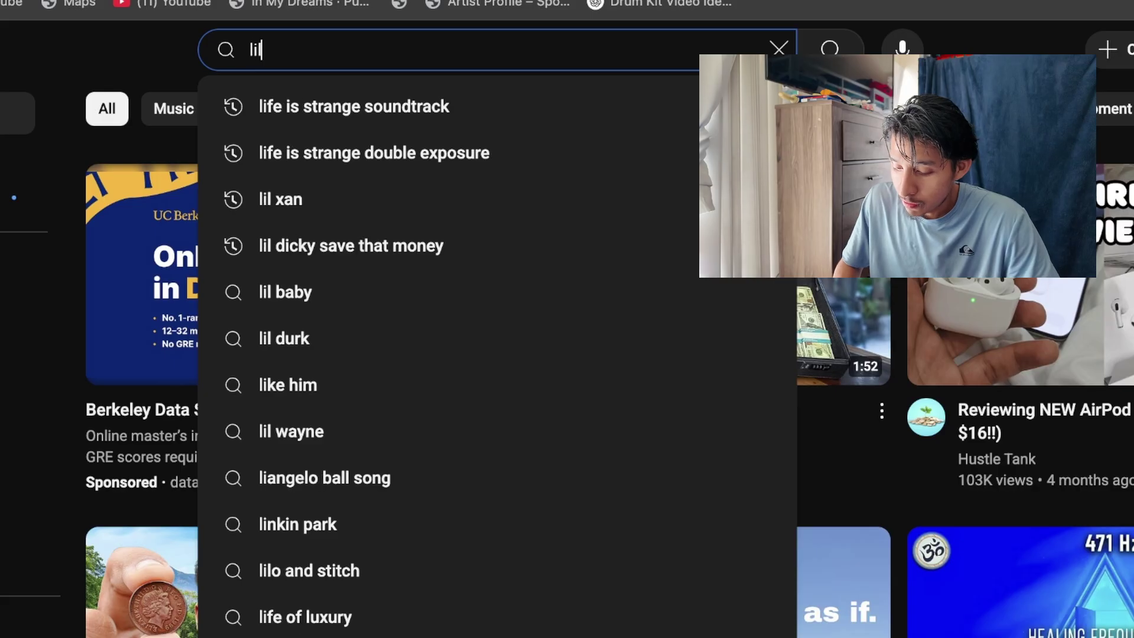
pyautogui.write('rt  xo tour life inst')
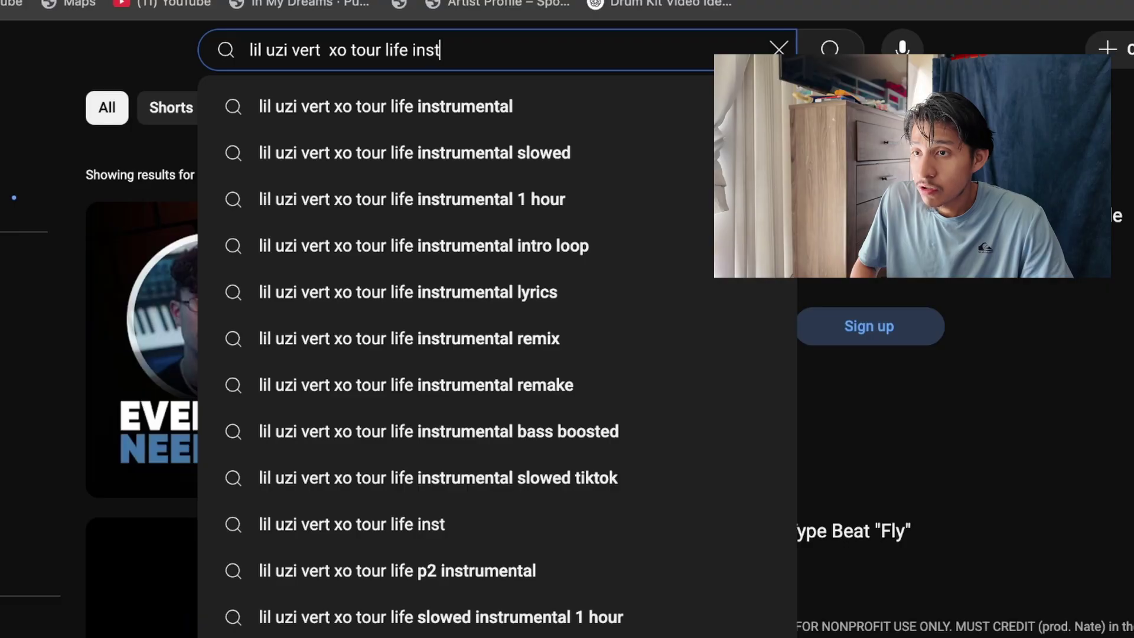
pyautogui.click(534, 105)
pyautogui.scroll(-2, 654, 417)
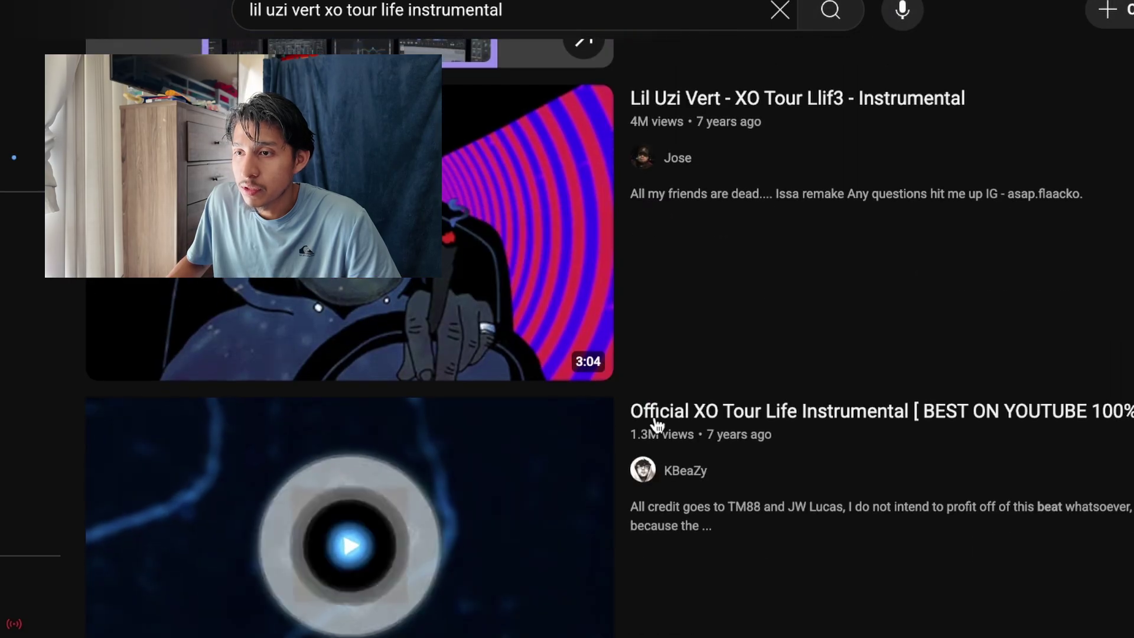
pyautogui.click(653, 413)
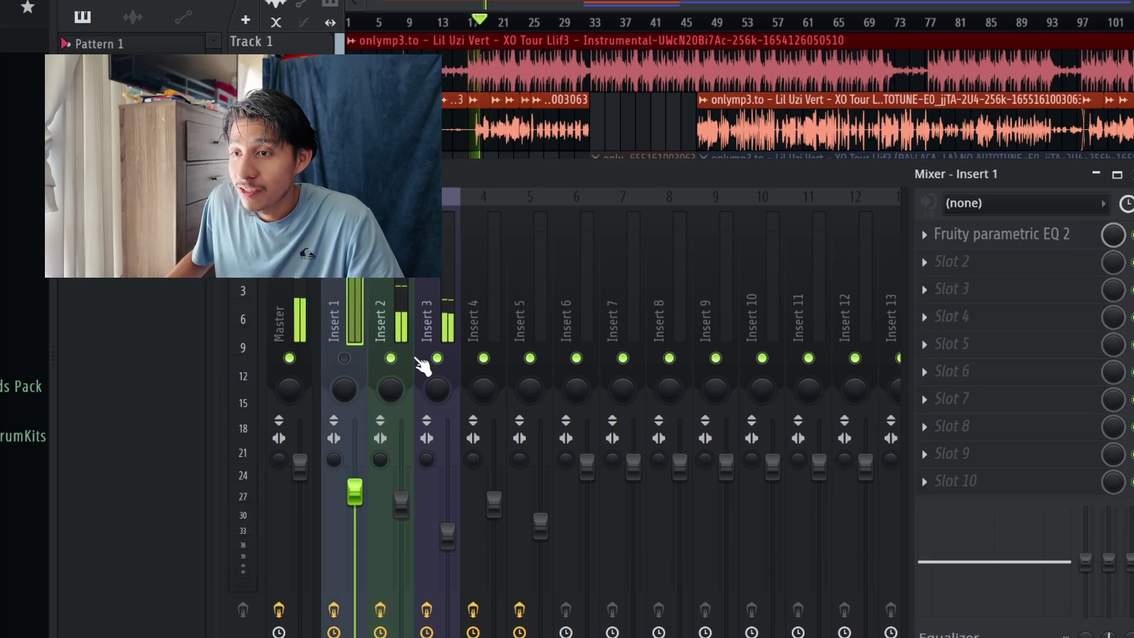
# Back in FL Studio, select mixer track Insert 2, listen to the song briefly and look over the playlist tracks.
pyautogui.click(405, 305)
pyautogui.press('space')
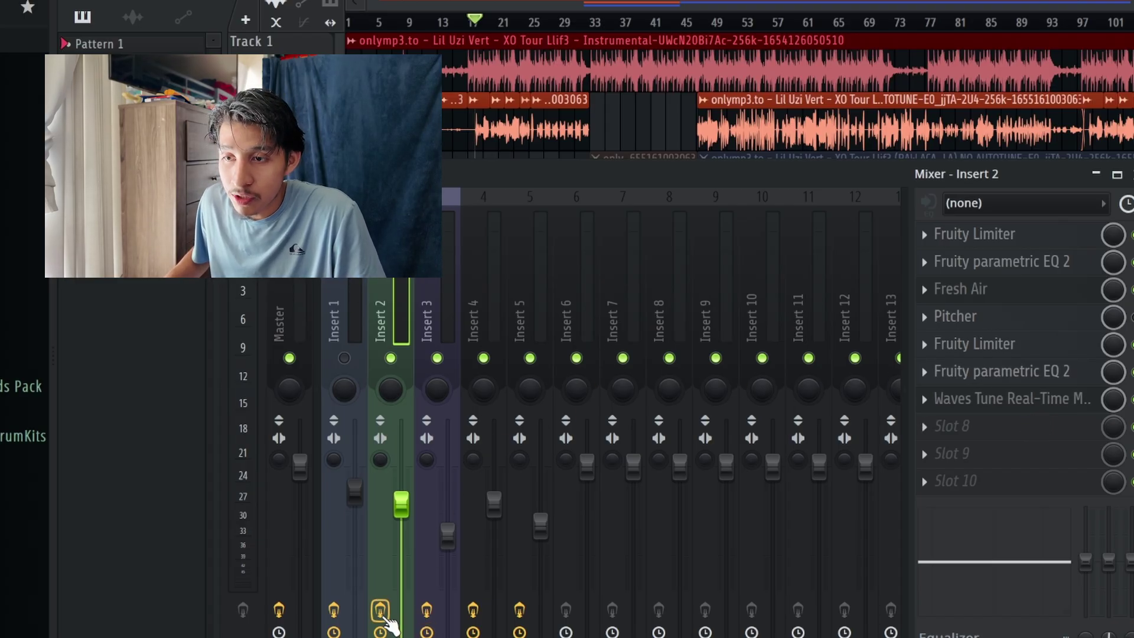
pyautogui.press('space')
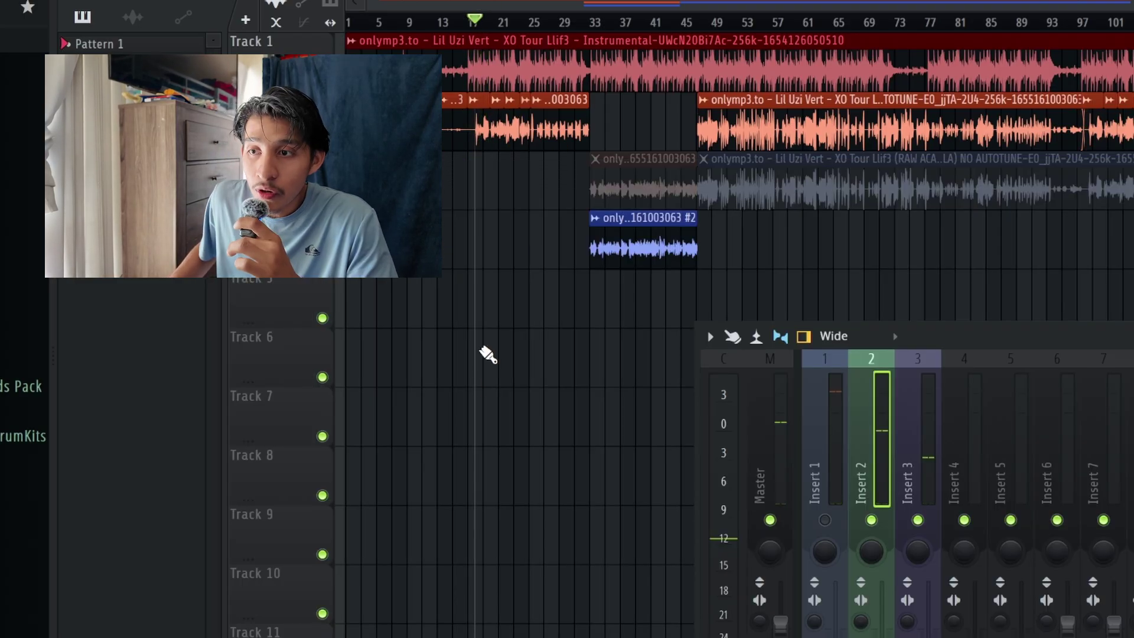
pyautogui.scroll(-10, 525, 400)
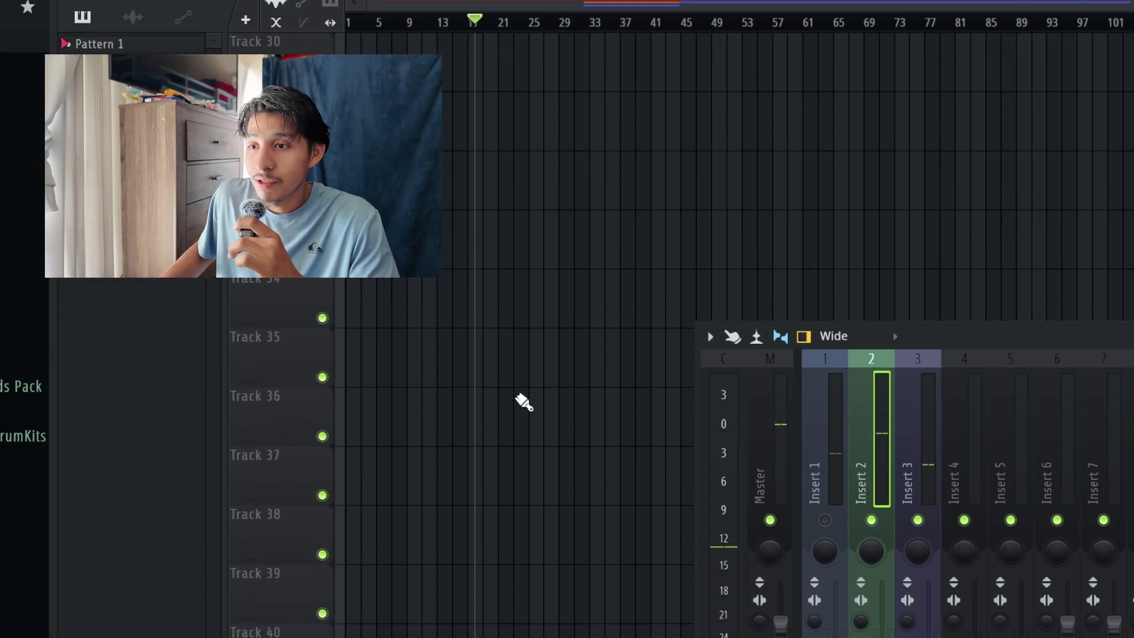
pyautogui.scroll(14, 531, 422)
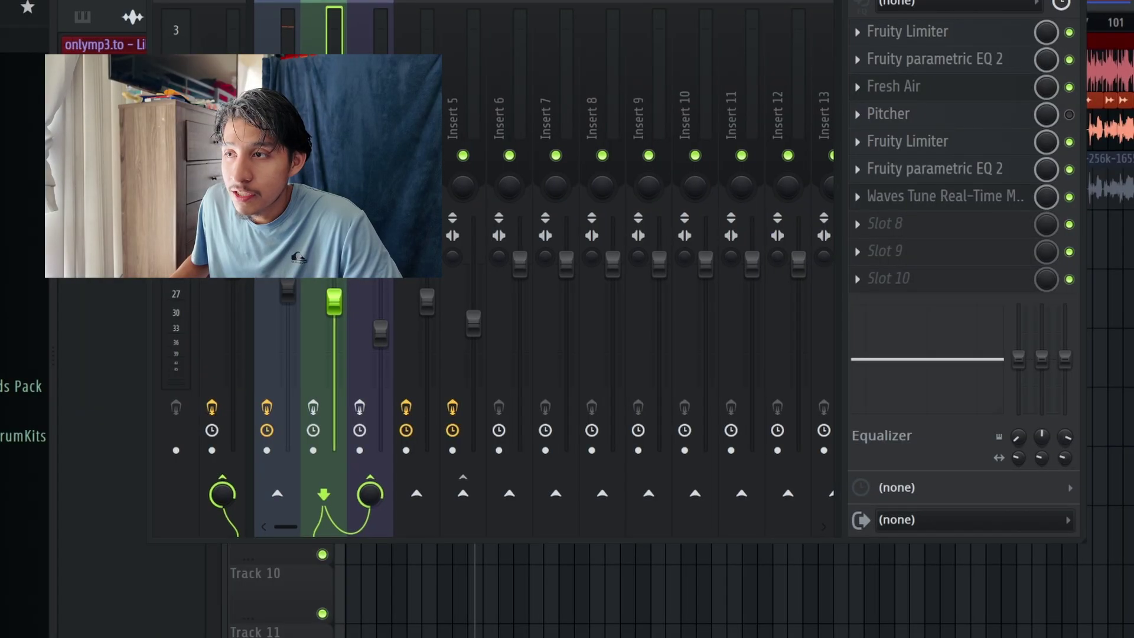
# Reposition the mixer window and switch off all the loaded effects on Insert 2.
pyautogui.moveTo(926, 279); pyautogui.dragTo(901, 333)
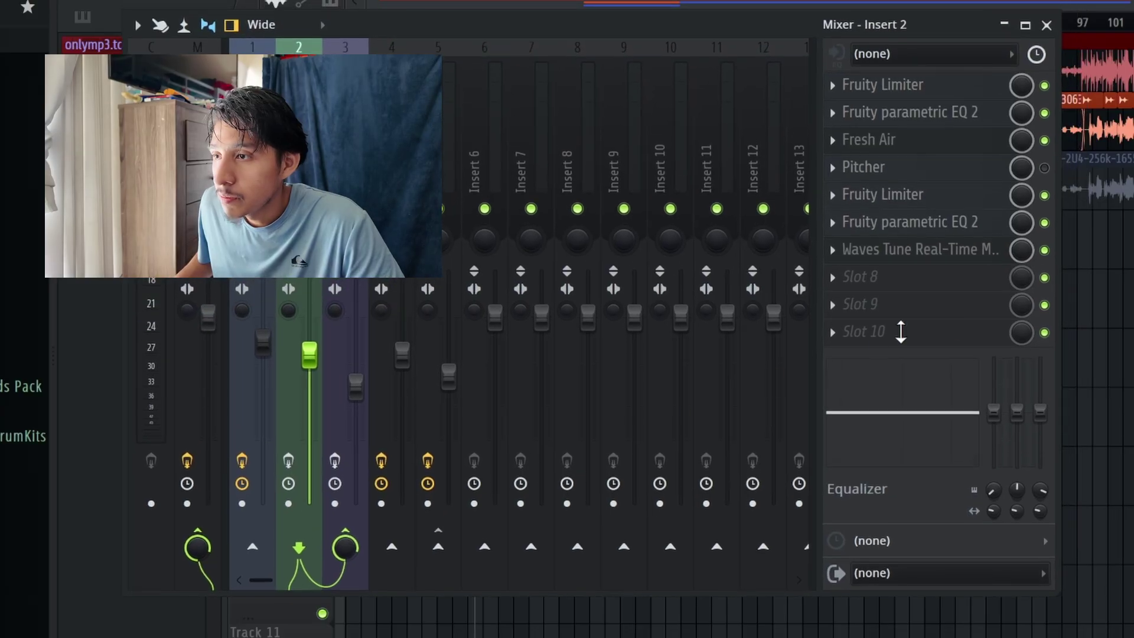
pyautogui.click(1044, 250)
pyautogui.click(1045, 223)
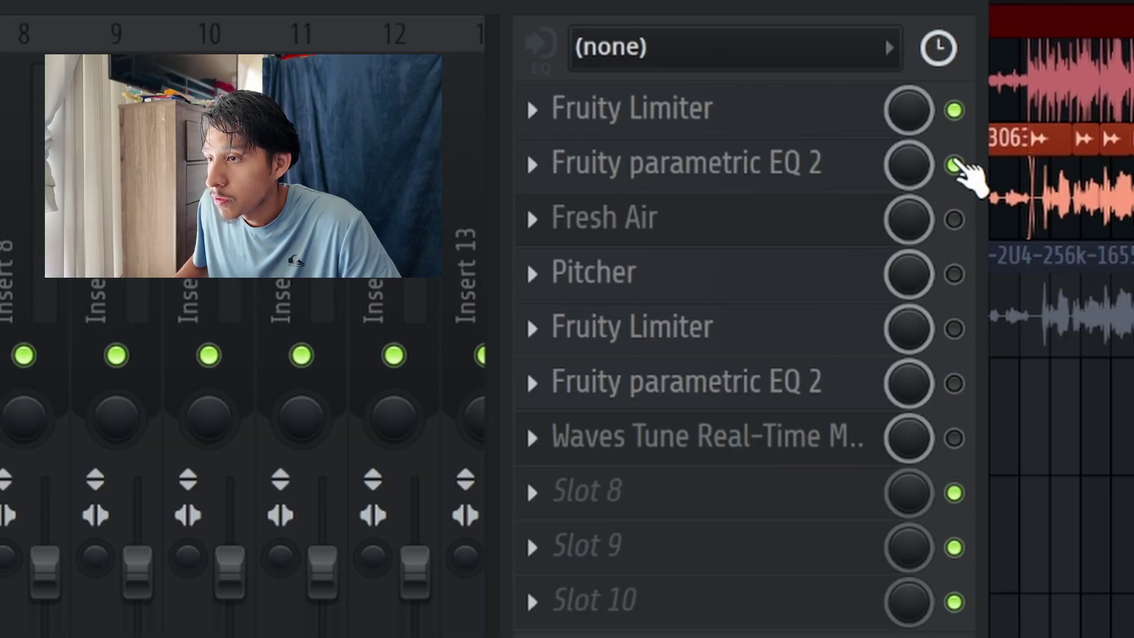
pyautogui.click(954, 111)
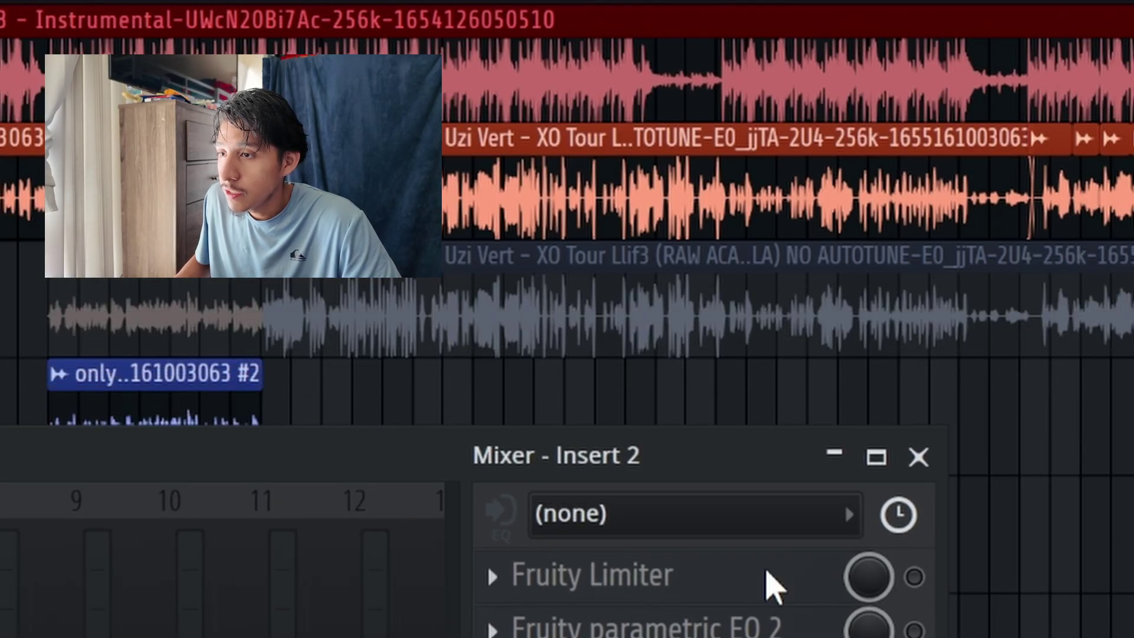
# Re-enable the first Fruity Limiter on Insert 2 and review its loudness and envelope settings before closing it.
pyautogui.click(632, 108)
pyautogui.click(946, 352)
pyautogui.click(670, 266)
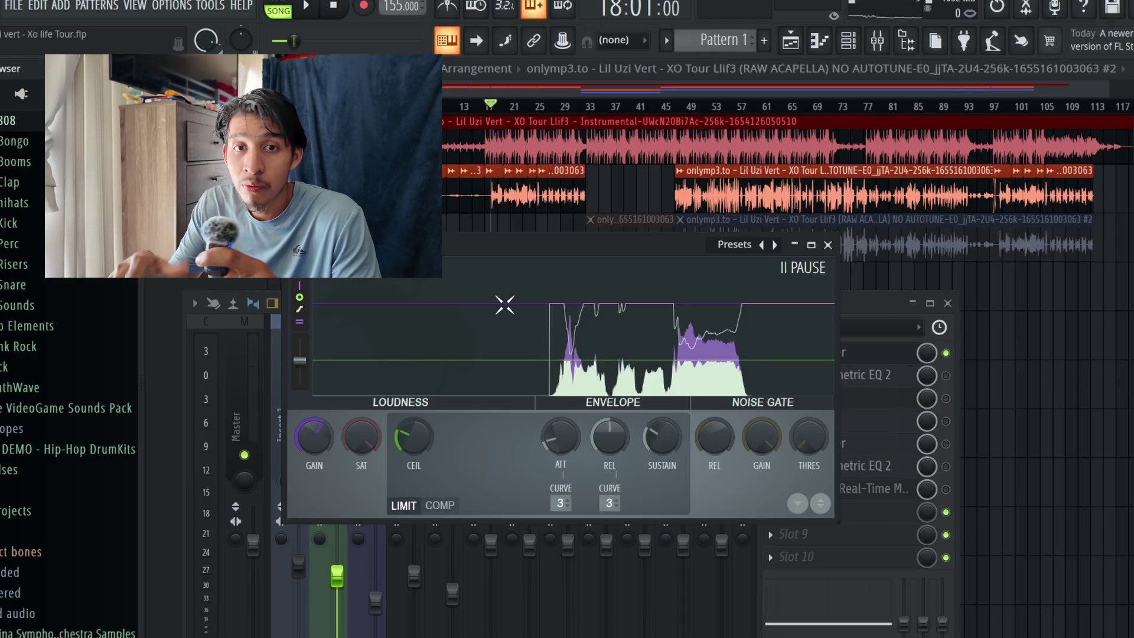
pyautogui.click(828, 244)
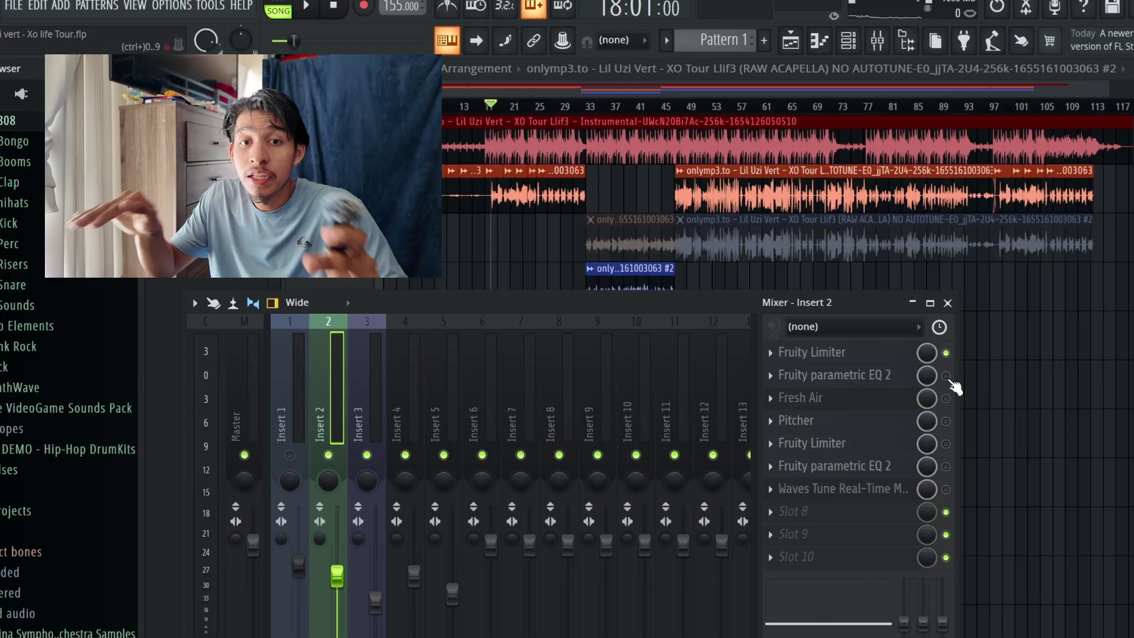
# Re-enable the first Fruity parametric EQ 2 on Insert 2 and open its curve for review.
pyautogui.click(899, 379)
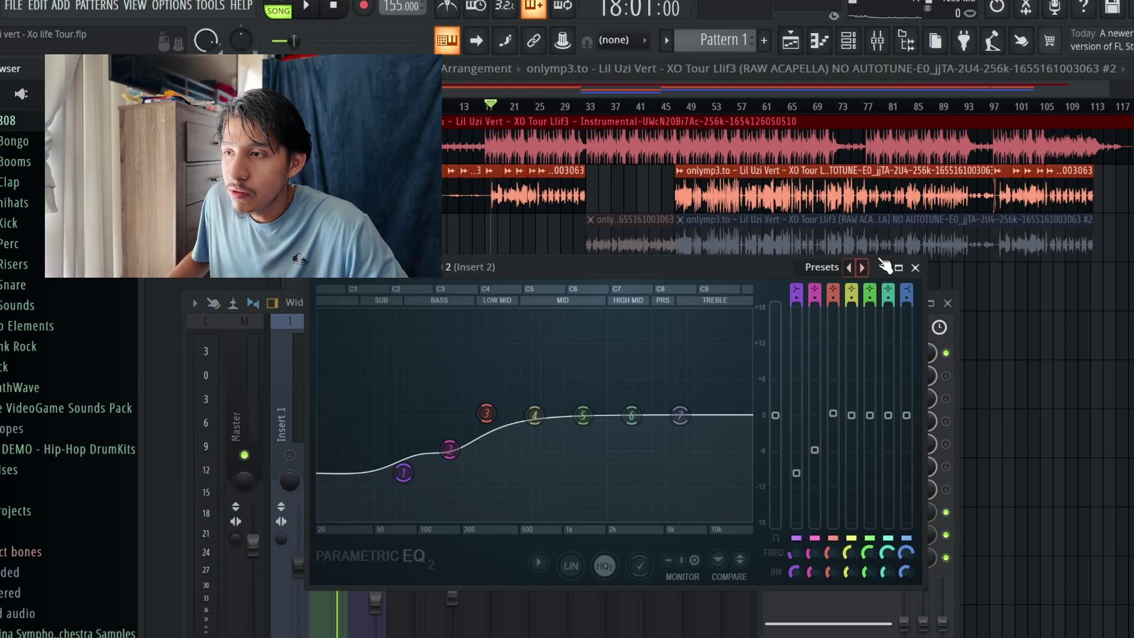
pyautogui.click(915, 267)
pyautogui.click(838, 385)
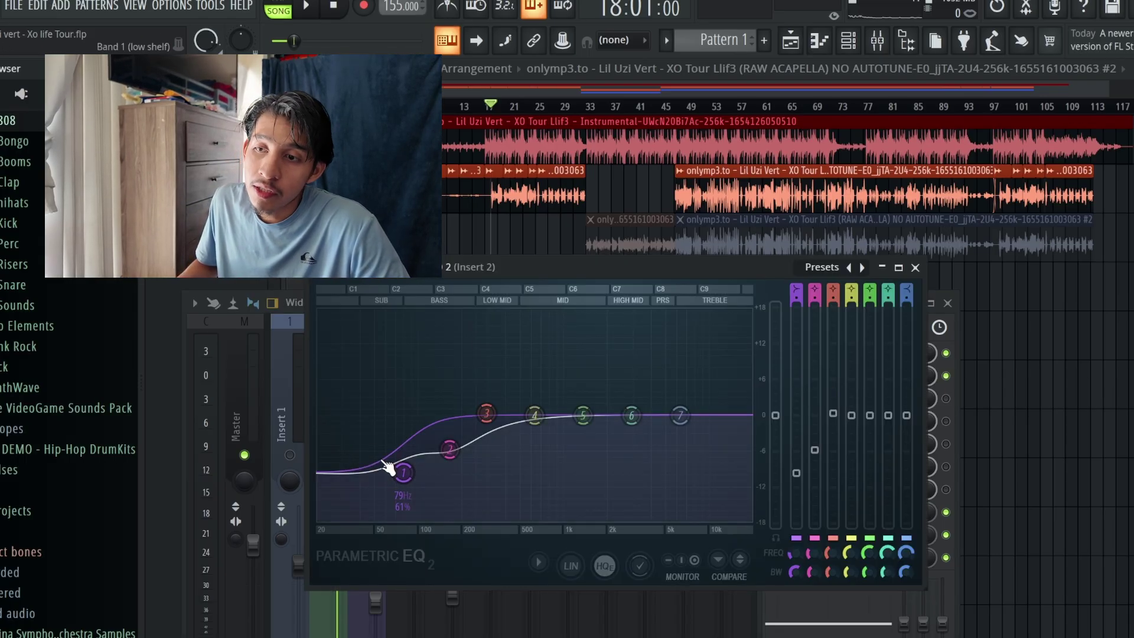
# Try moving the EQ's low-shelf band 1 up to just below 1 kHz with a deeper cut, and undo the move.
pyautogui.moveTo(404, 476); pyautogui.dragTo(555, 502)
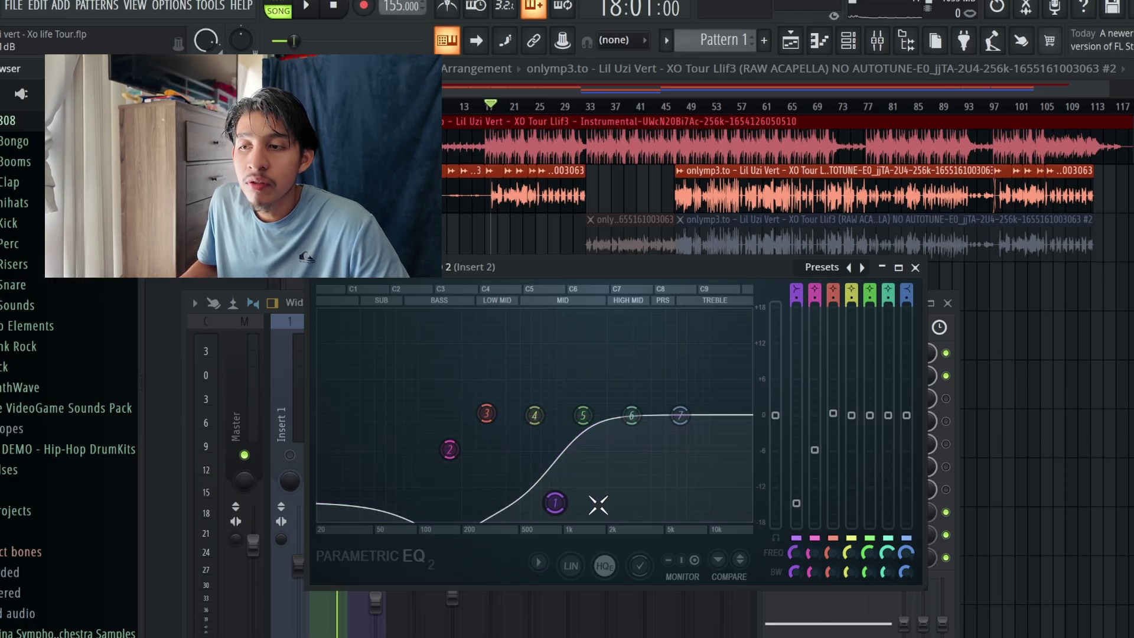
pyautogui.hotkey('ctrl', 'z')
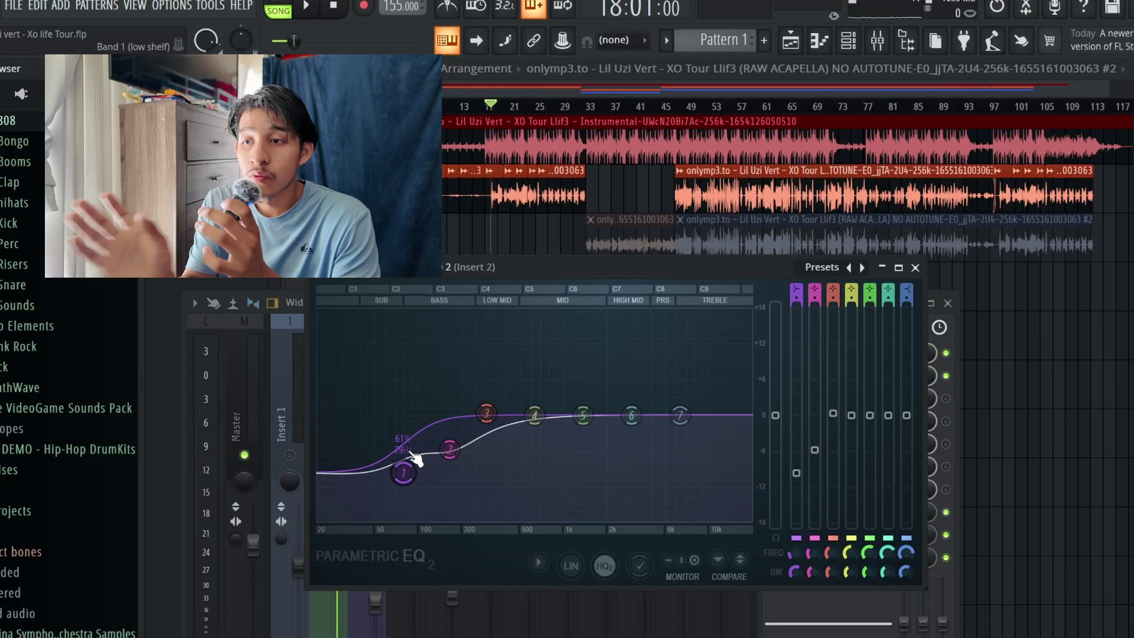
# Close the EQ, re-enable and open Fresh Air on Insert 2, and audition the vocal while toggling the effect.
pyautogui.click(915, 267)
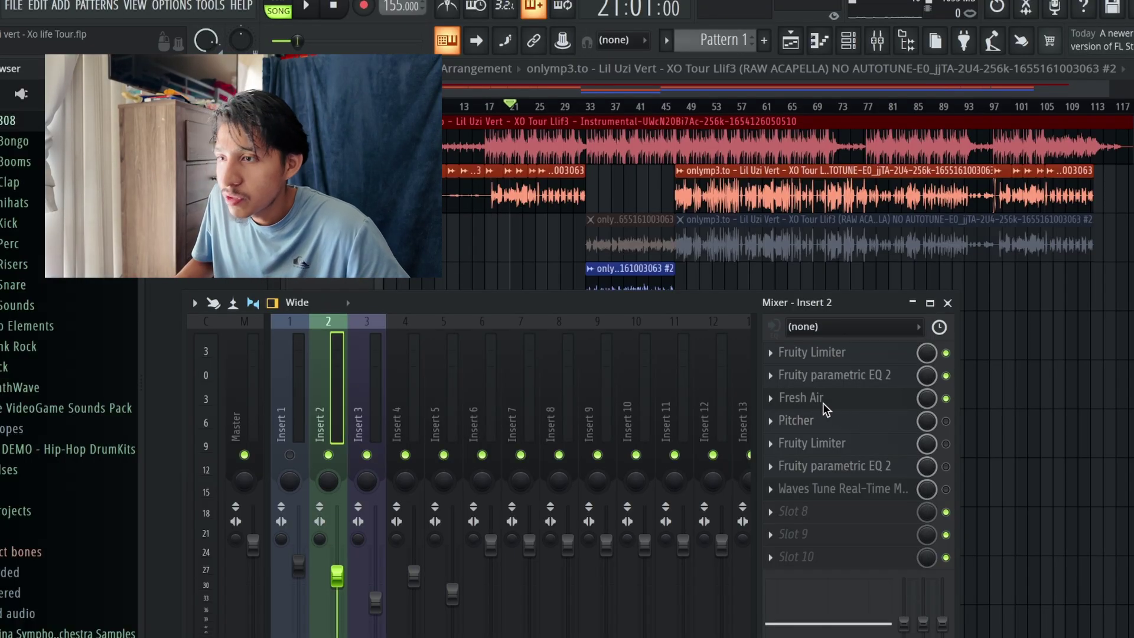
pyautogui.click(824, 405)
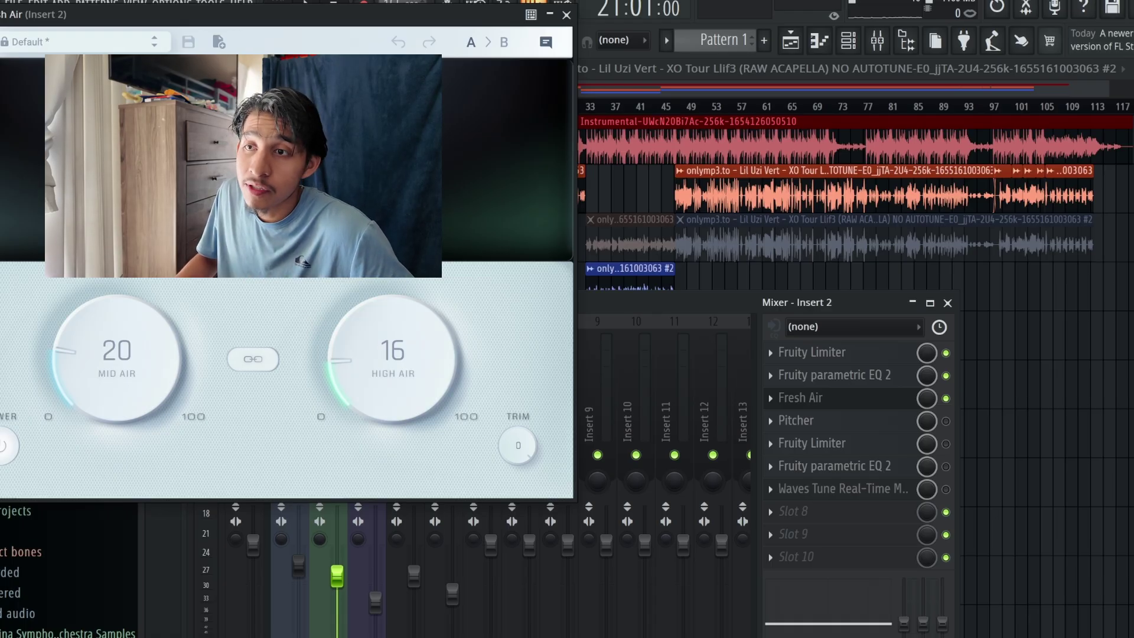
pyautogui.moveTo(241, 17); pyautogui.dragTo(511, 66)
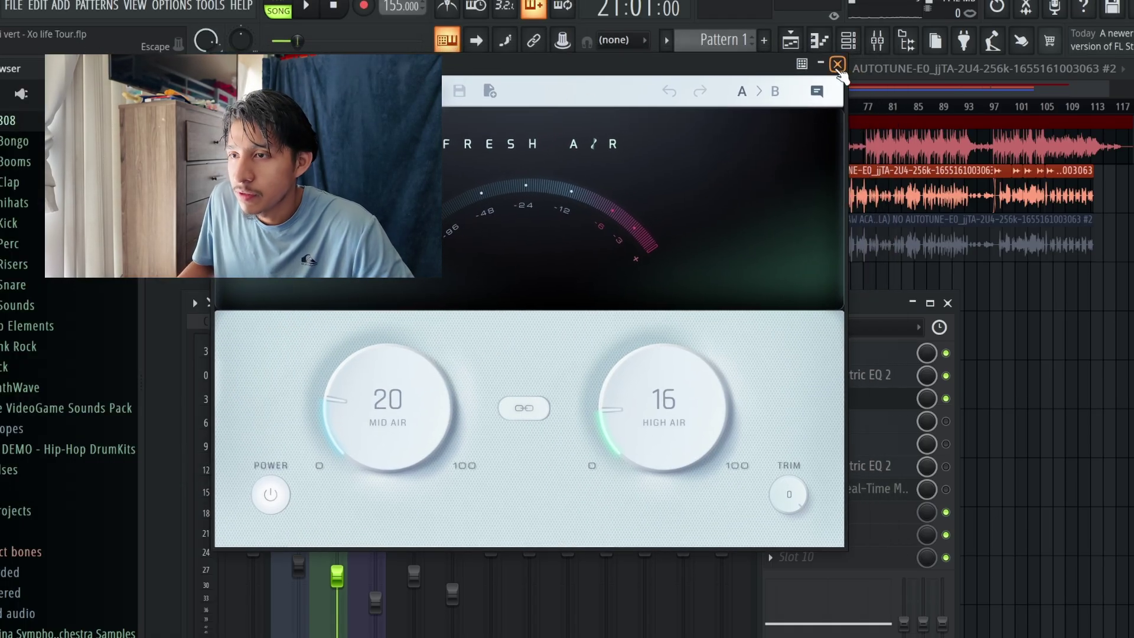
pyautogui.press('space')
pyautogui.click(947, 399)
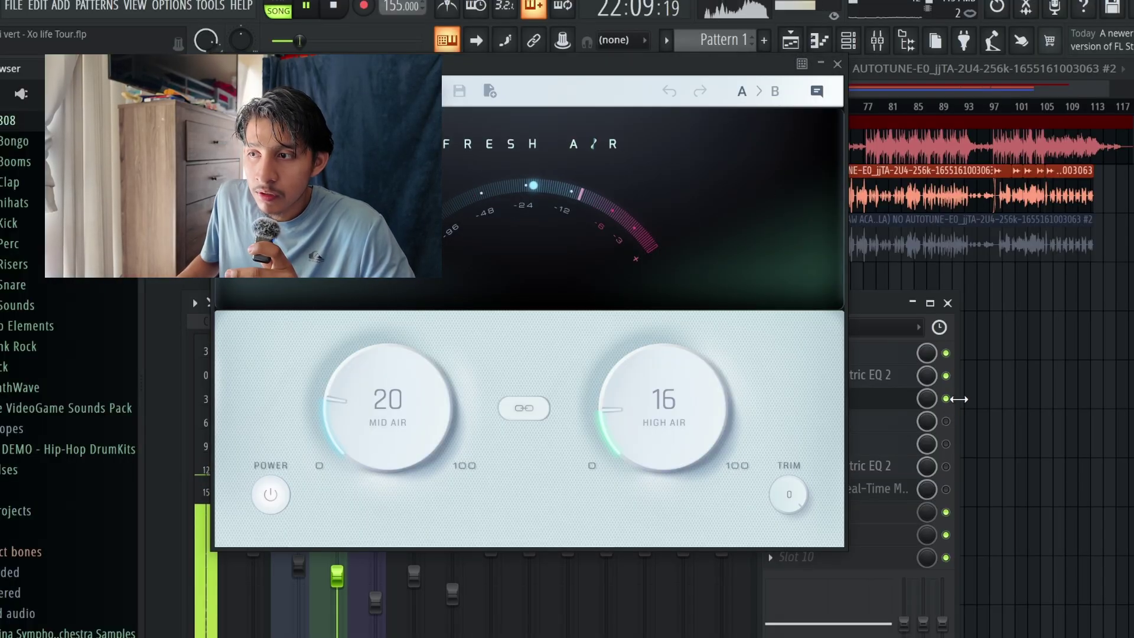
pyautogui.press('space')
pyautogui.moveTo(814, 63); pyautogui.dragTo(815, 195)
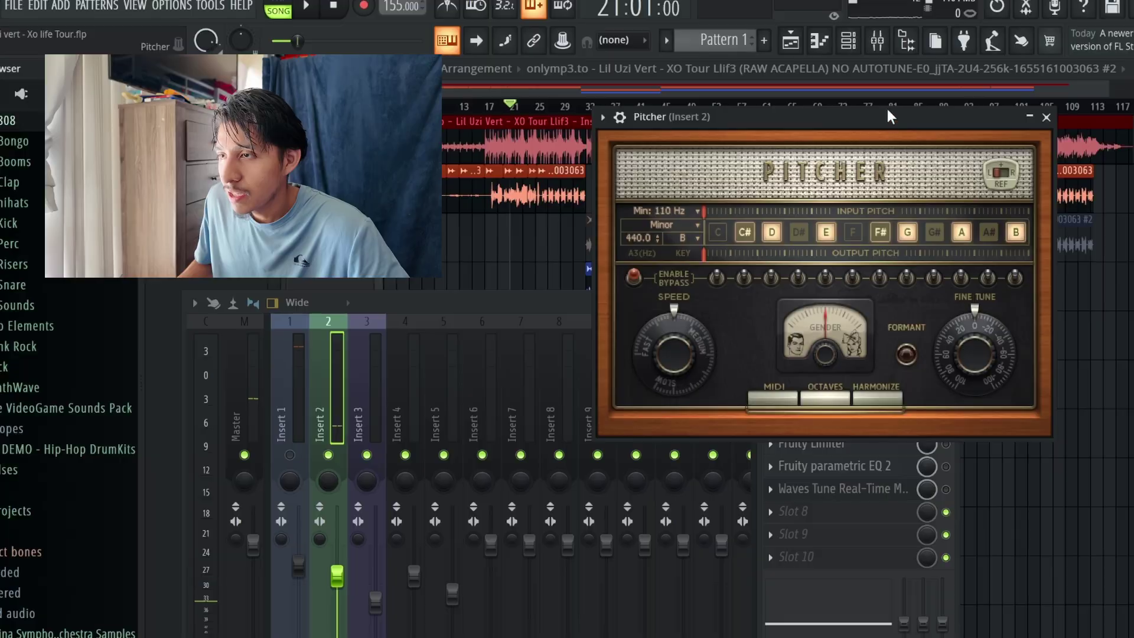
# Re-enable Pitcher on Insert 2, open it for review, and compare the vocal with the effect on and off.
pyautogui.moveTo(888, 123); pyautogui.dragTo(511, 129)
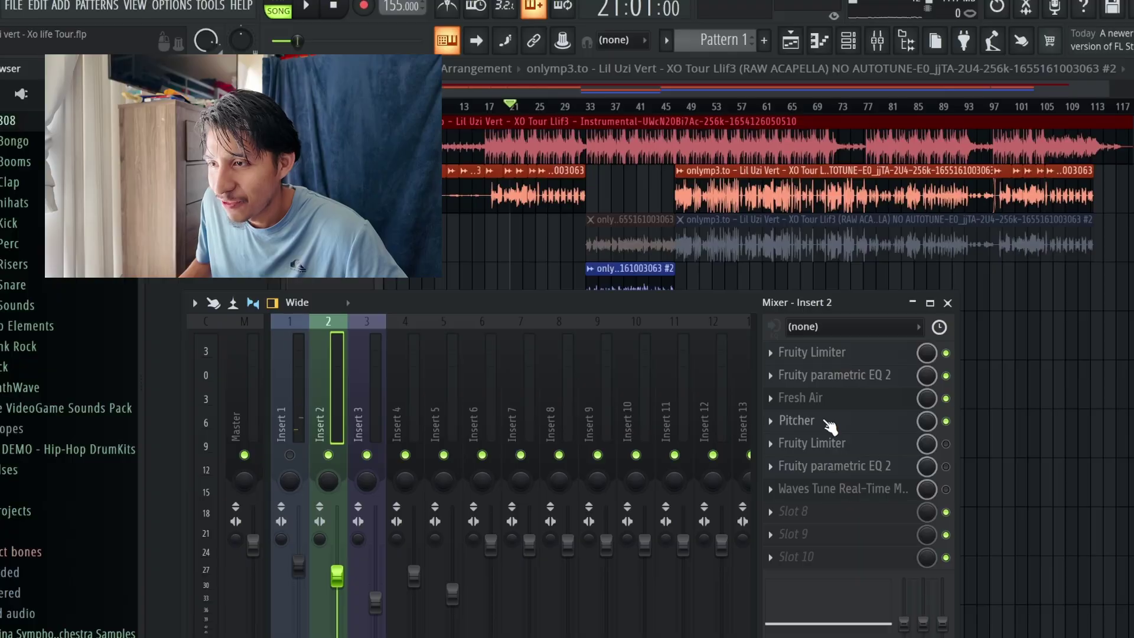
pyautogui.click(830, 423)
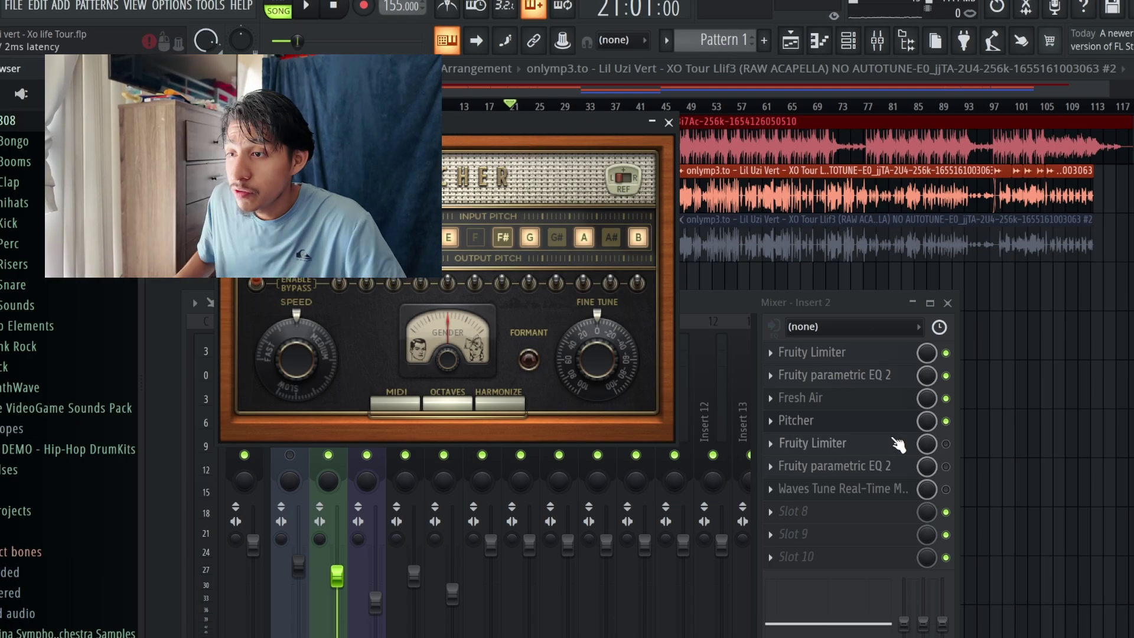
pyautogui.press('space')
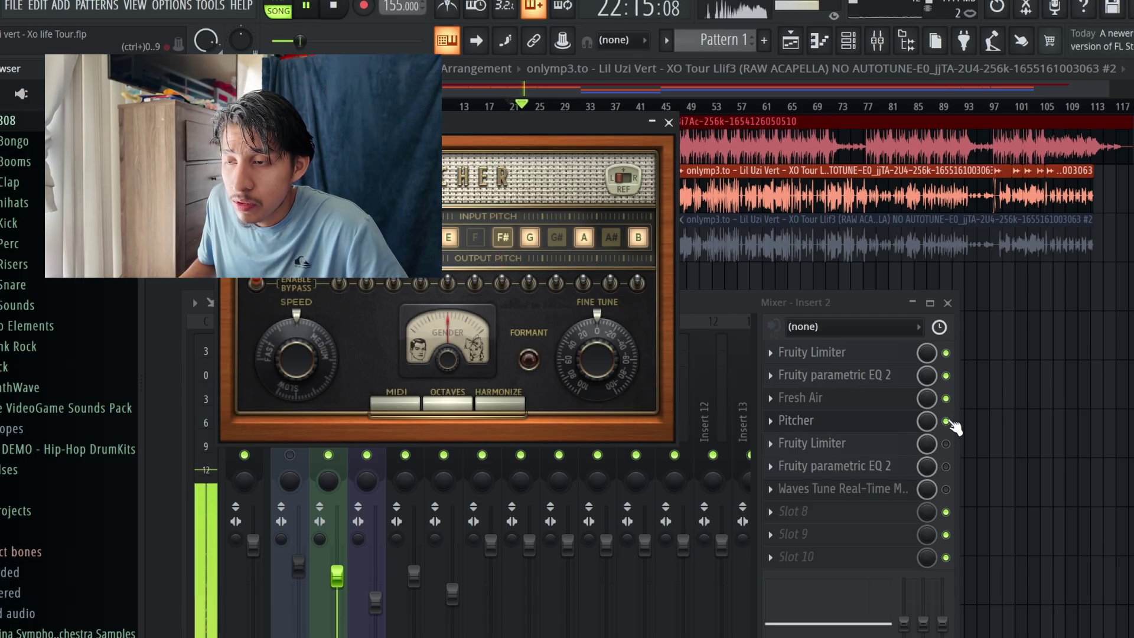
pyautogui.press('space')
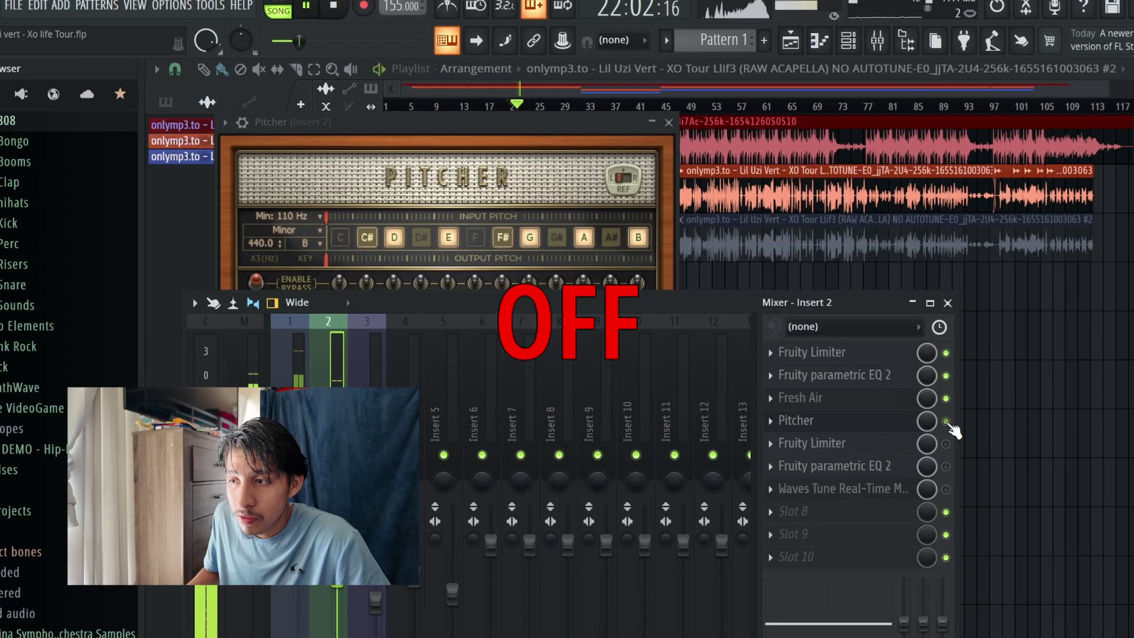
pyautogui.click(946, 421)
# Switch to the browser and check the XO Tour Llif3 instrumental's video page on YouTube.
pyautogui.click(547, 125)
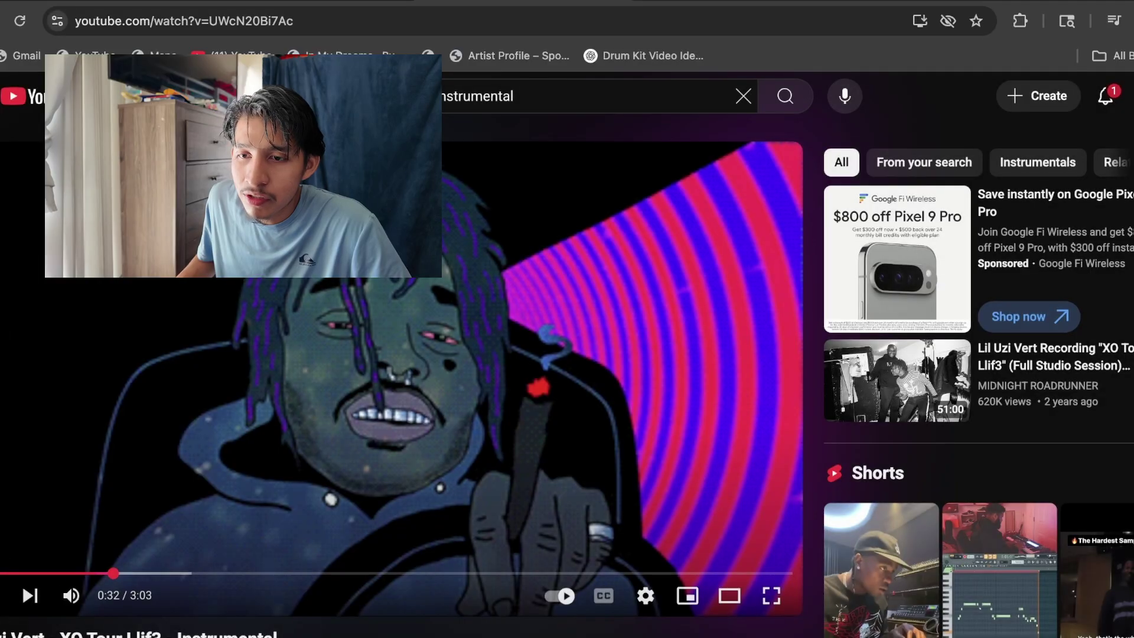
pyautogui.moveTo(3, 635); pyautogui.dragTo(166, 635)
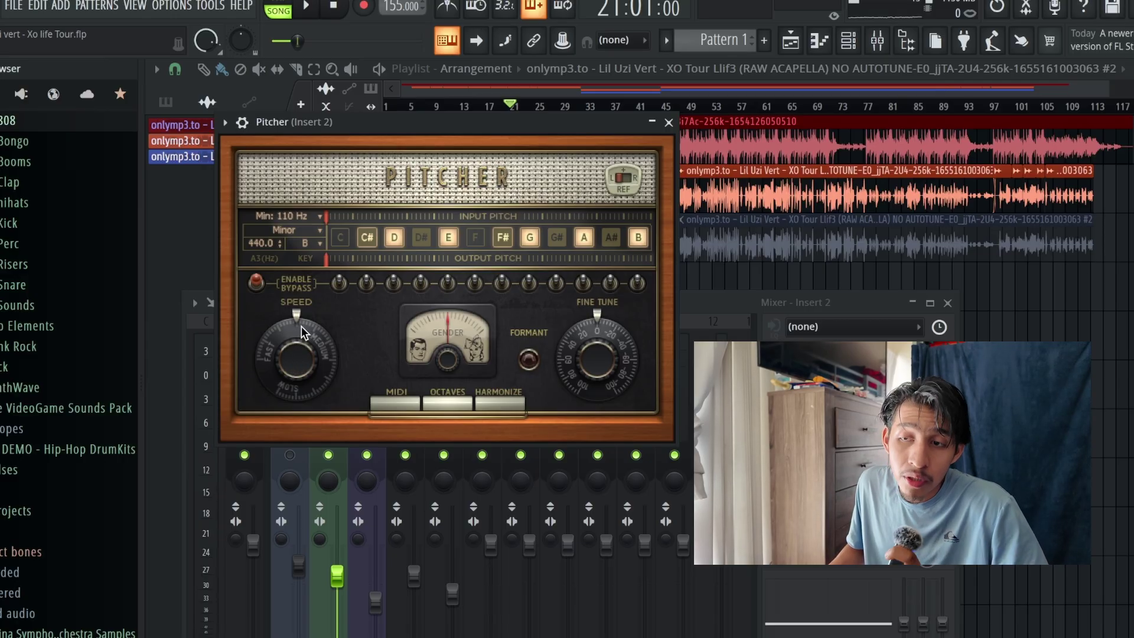
# Play the vocal through Pitcher, close its window, and compare the section from bar 57 with Pitcher off and on.
pyautogui.press('space')
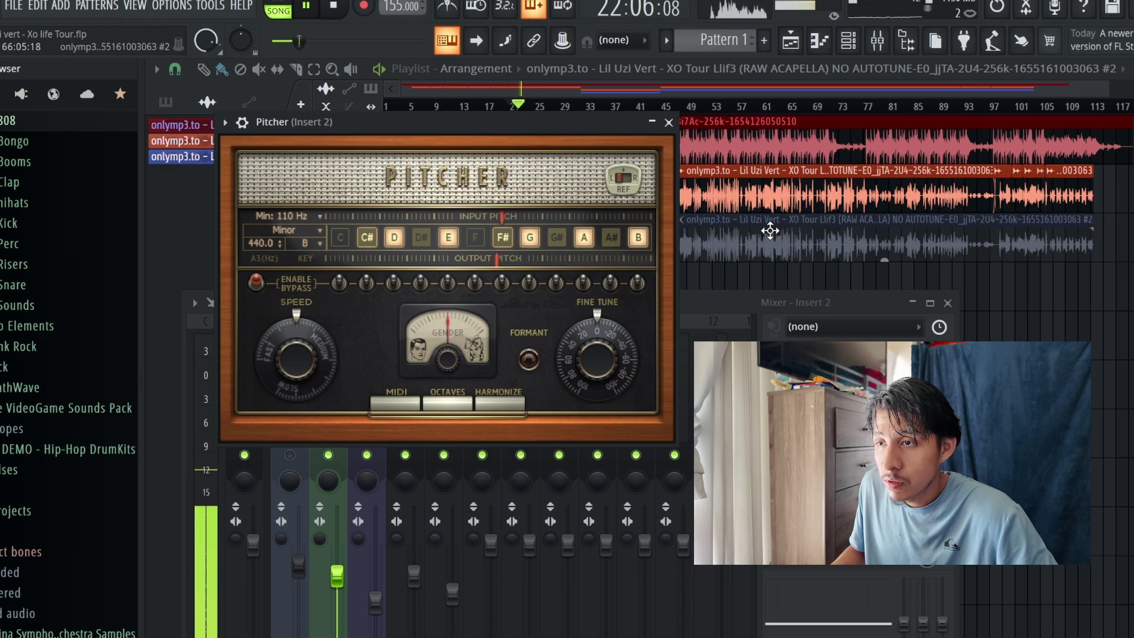
pyautogui.click(669, 122)
pyautogui.press('space')
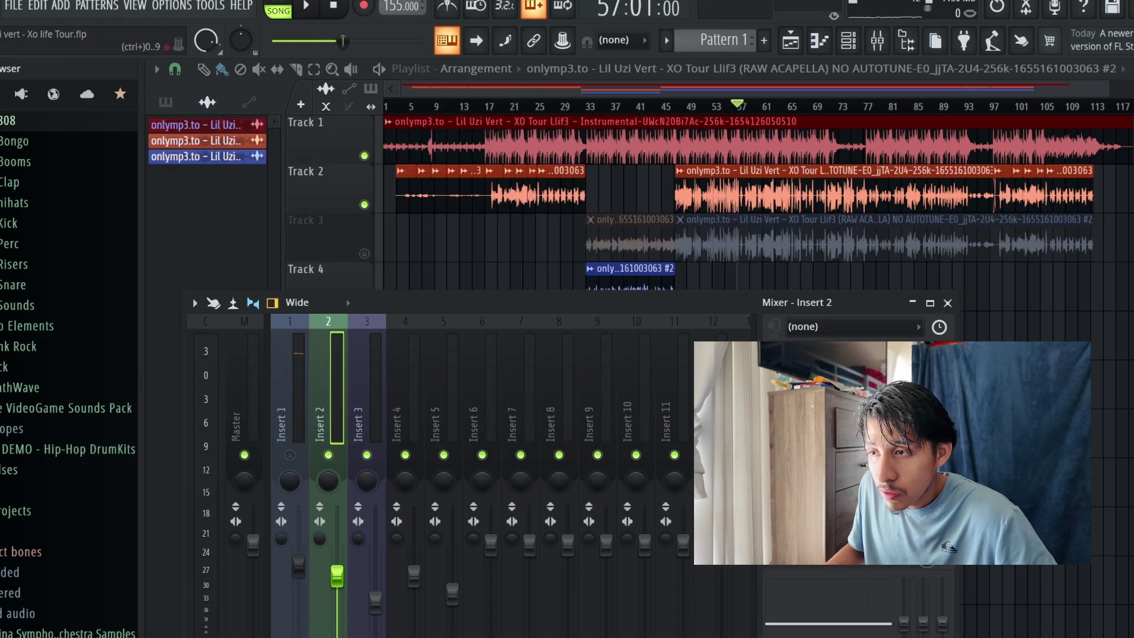
pyautogui.press('space')
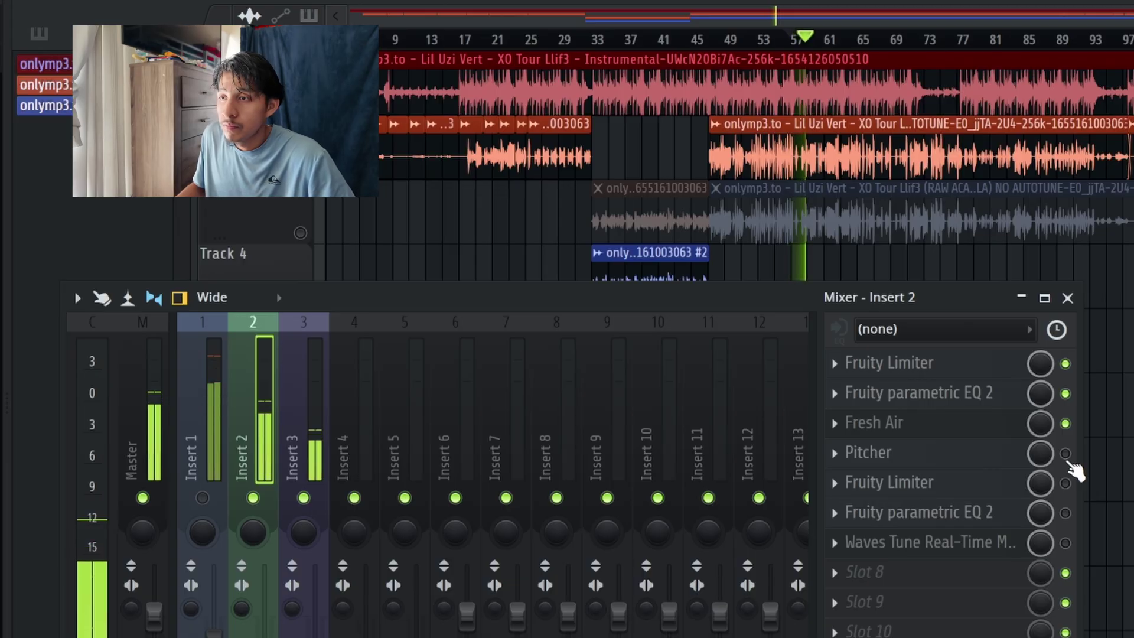
pyautogui.press('space')
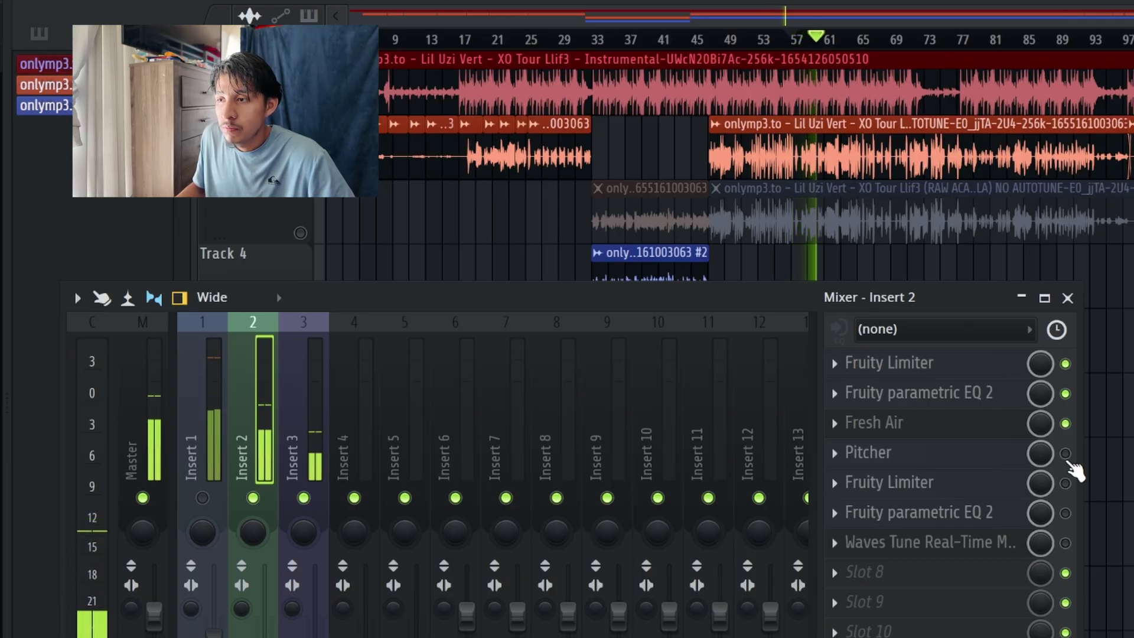
pyautogui.press('space')
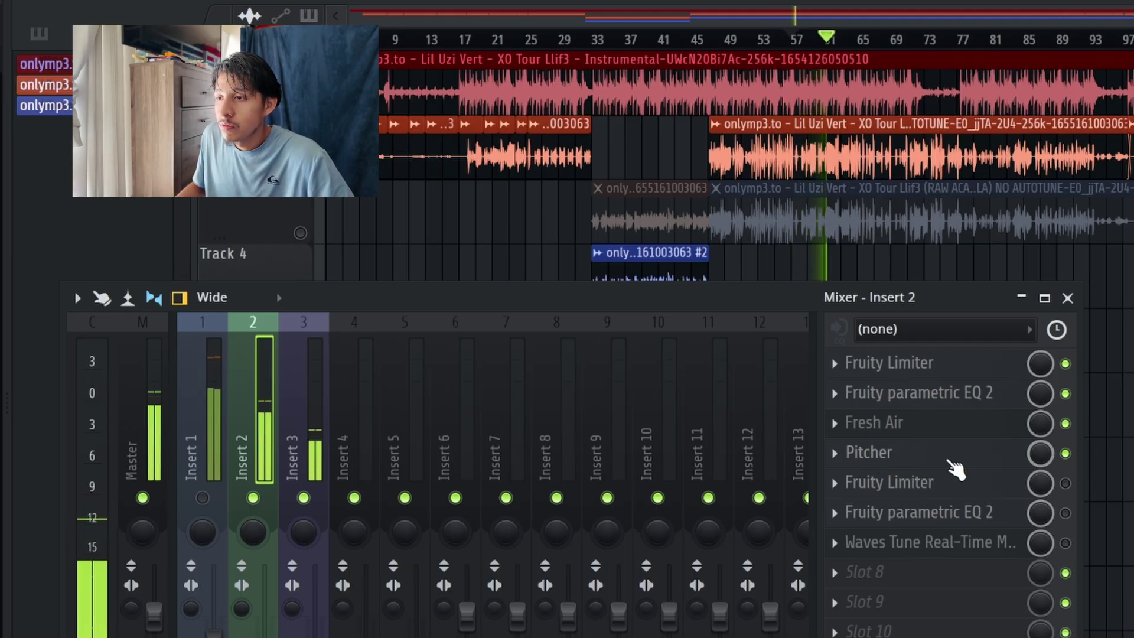
pyautogui.click(918, 458)
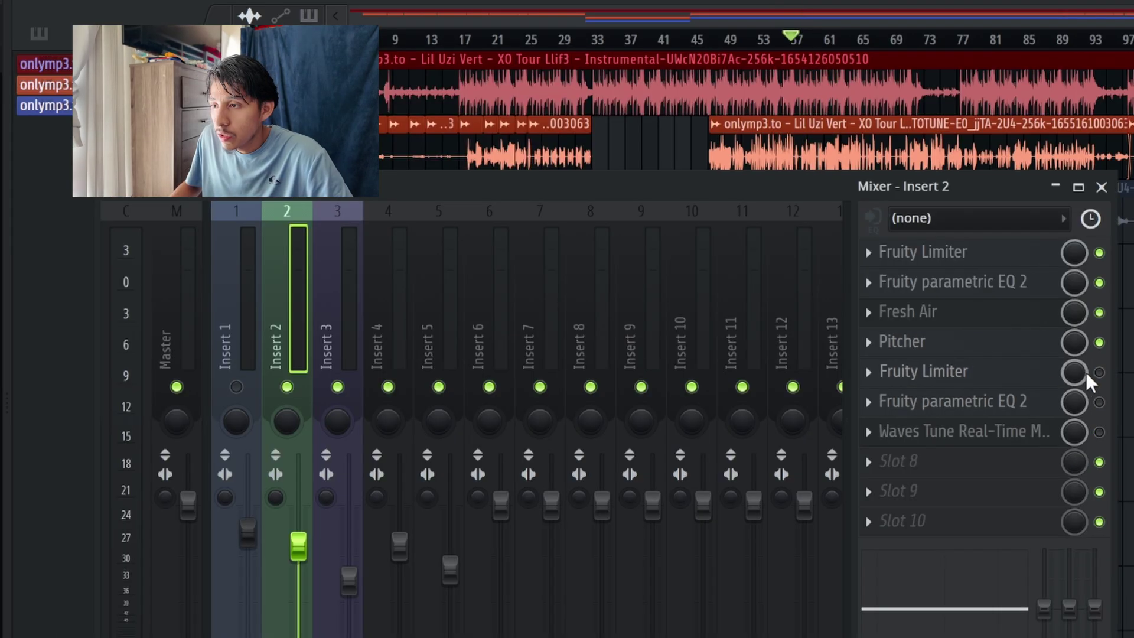
# Re-enable the second Fruity Limiter and second Fruity parametric EQ 2 on Insert 2 and review their settings.
pyautogui.click(986, 378)
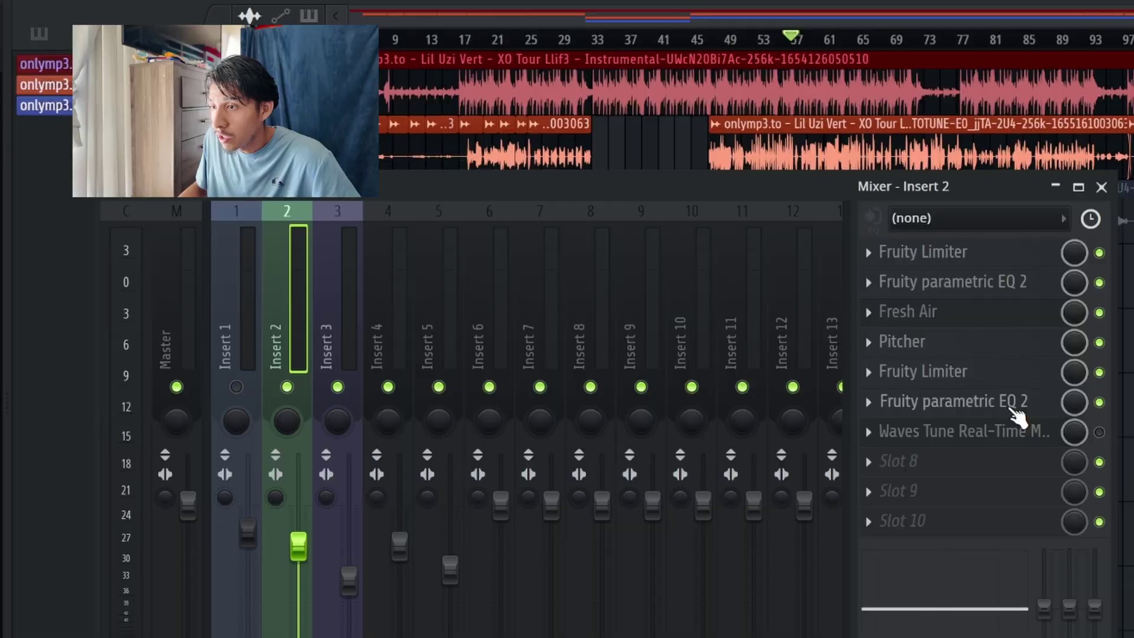
pyautogui.click(942, 401)
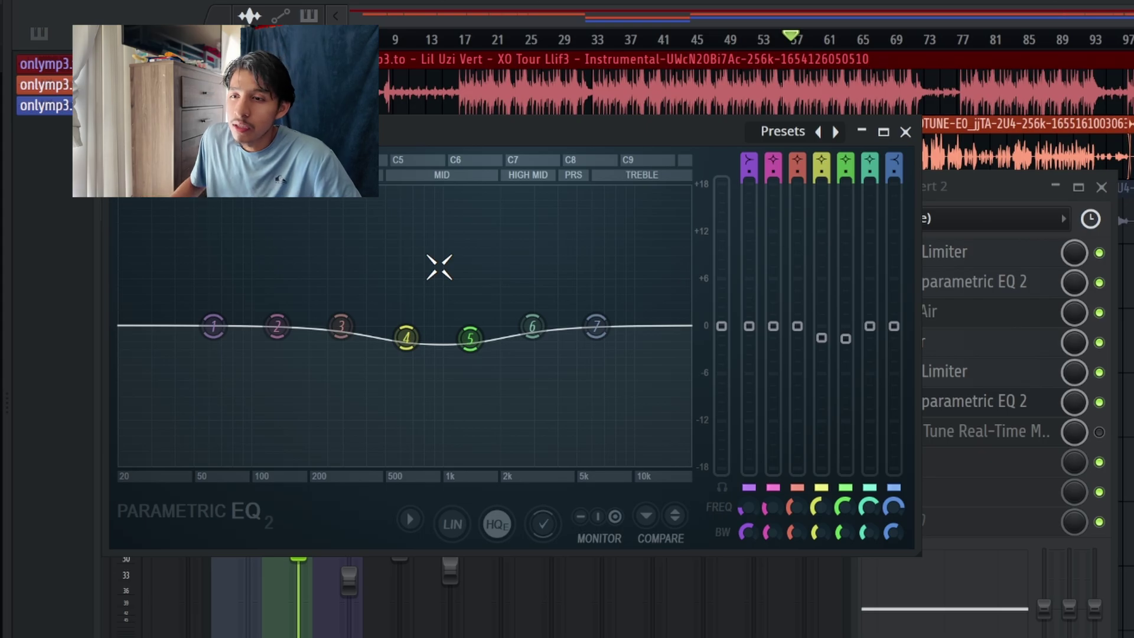
pyautogui.click(1106, 402)
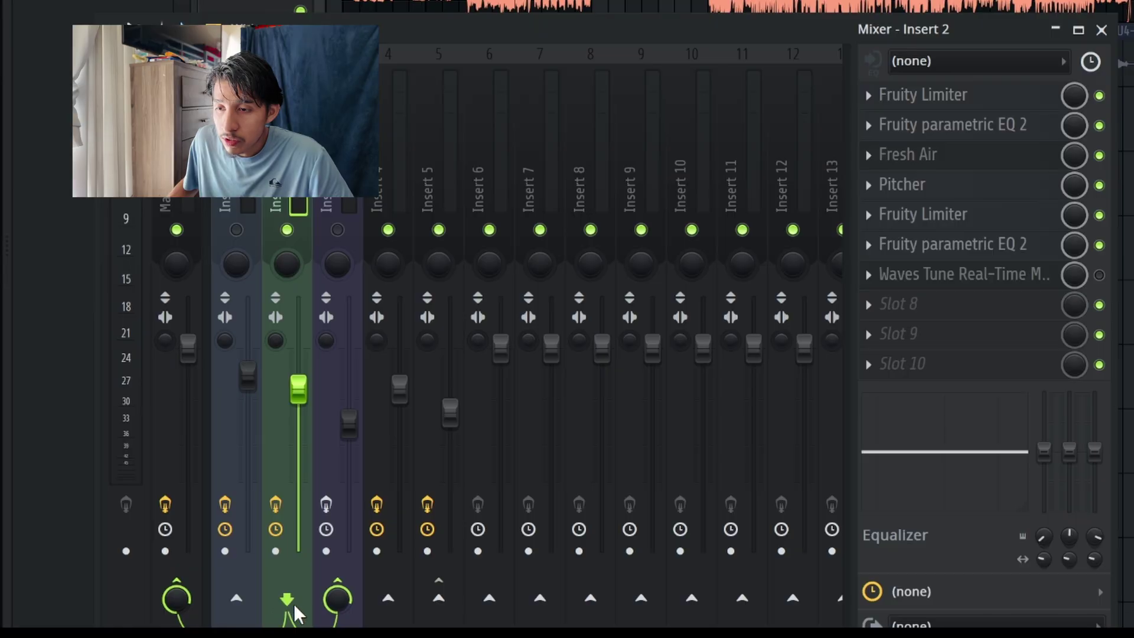
# Unmute Insert 3 and open its Fruity Reeverb 2 to review the reverb settings and audition the effect.
pyautogui.click(345, 232)
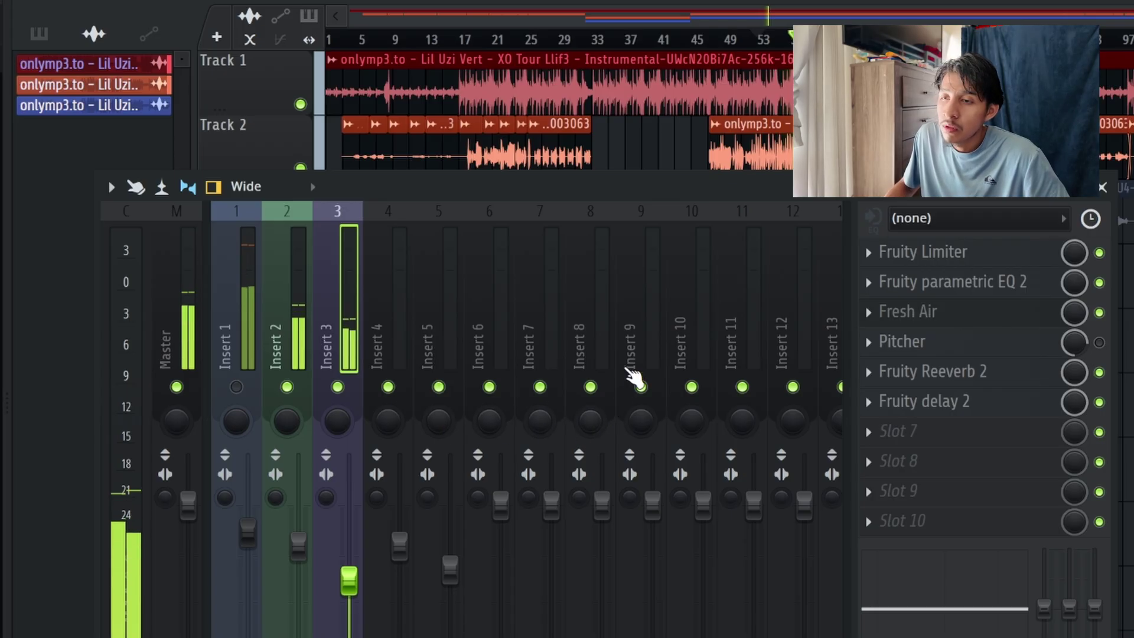
pyautogui.click(972, 374)
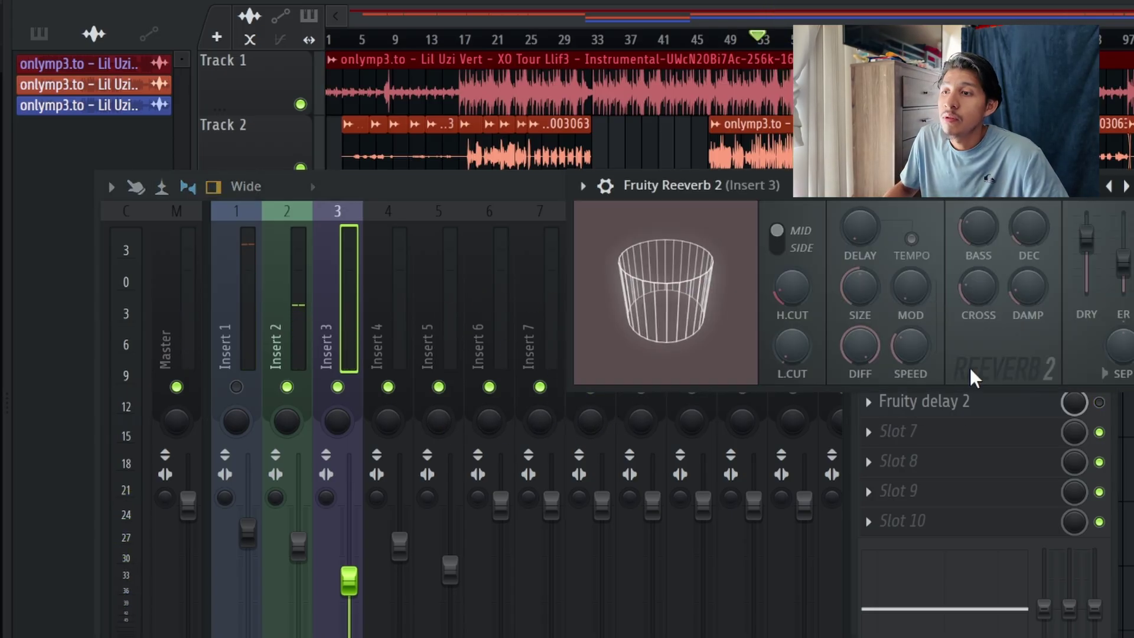
pyautogui.moveTo(866, 203); pyautogui.dragTo(682, 169)
pyautogui.press('space')
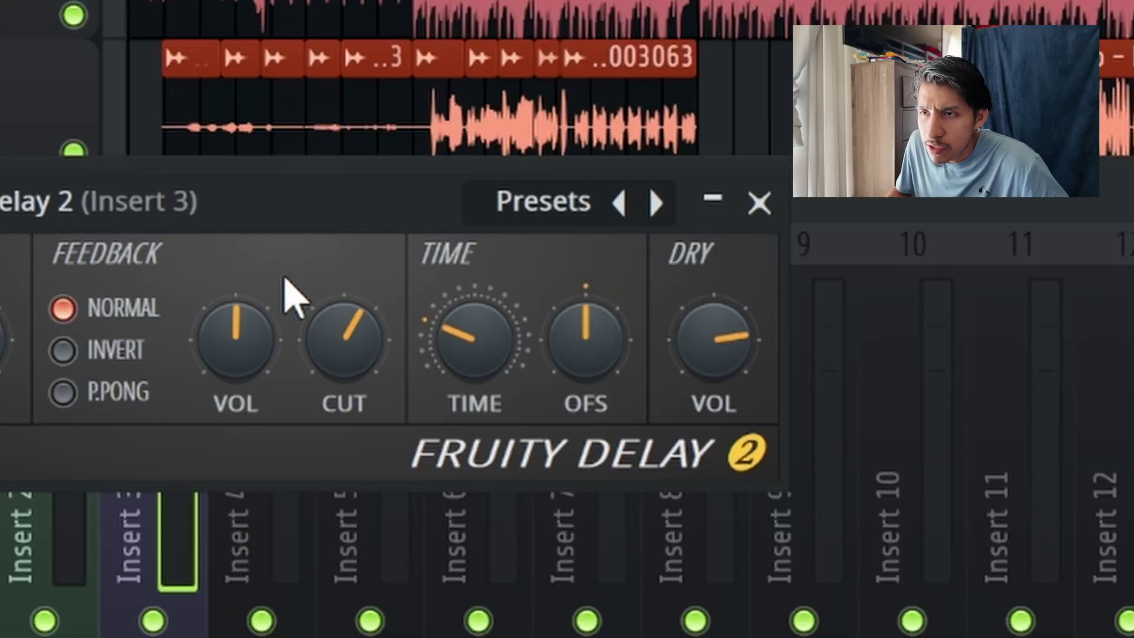
# Review Fruity delay 2 on Insert 3 during playback, close it, and unmute Insert 1.
pyautogui.moveTo(316, 205); pyautogui.dragTo(587, 223)
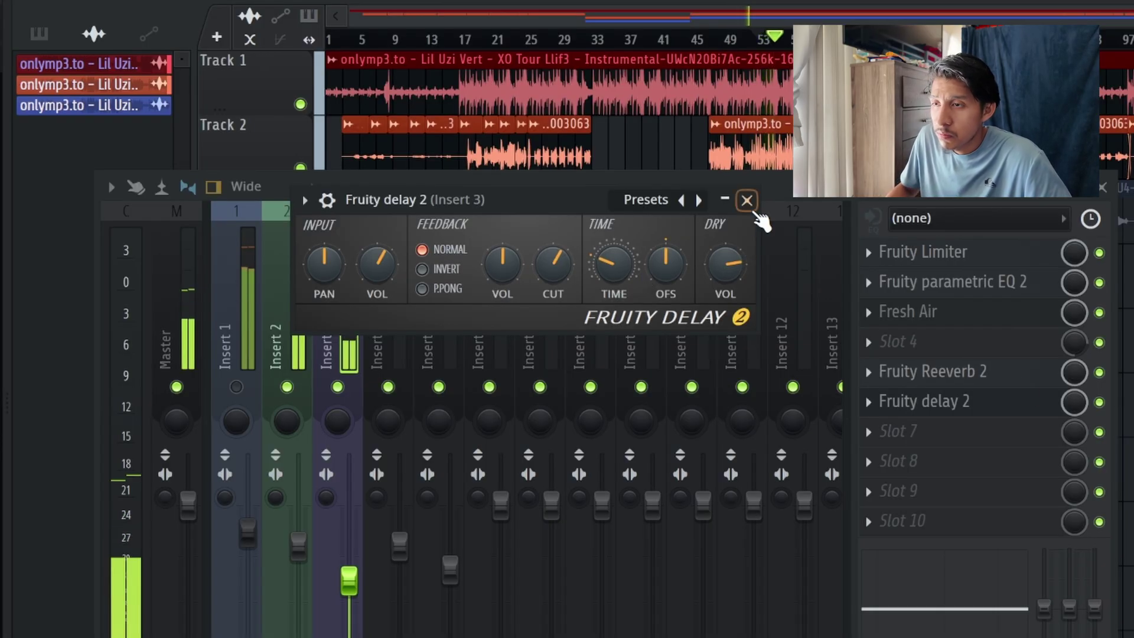
pyautogui.click(747, 200)
pyautogui.click(236, 387)
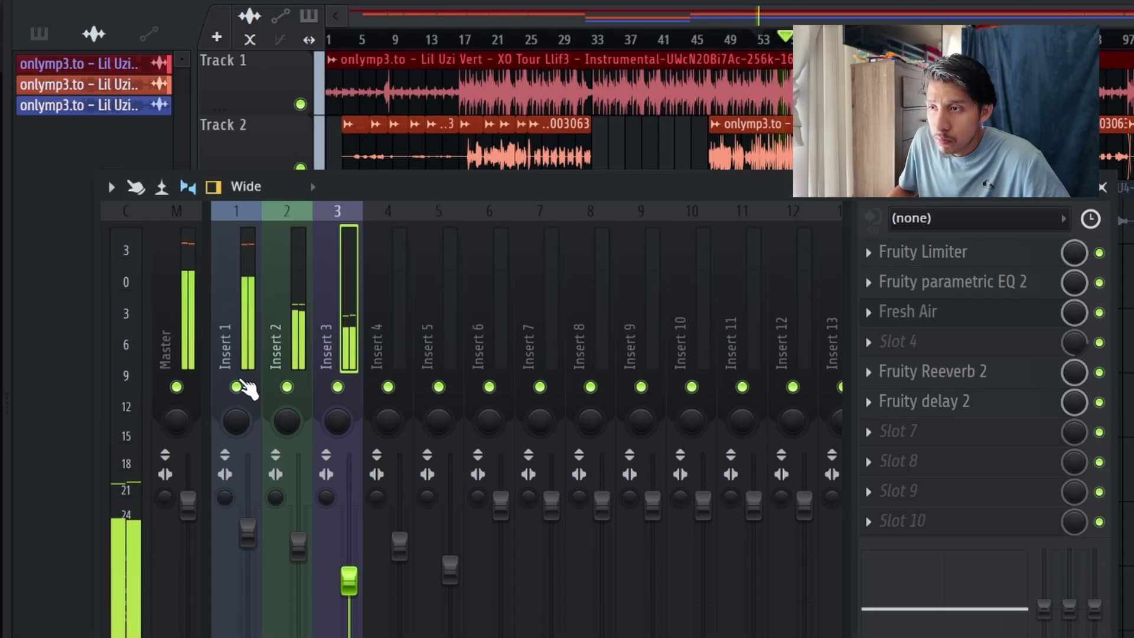